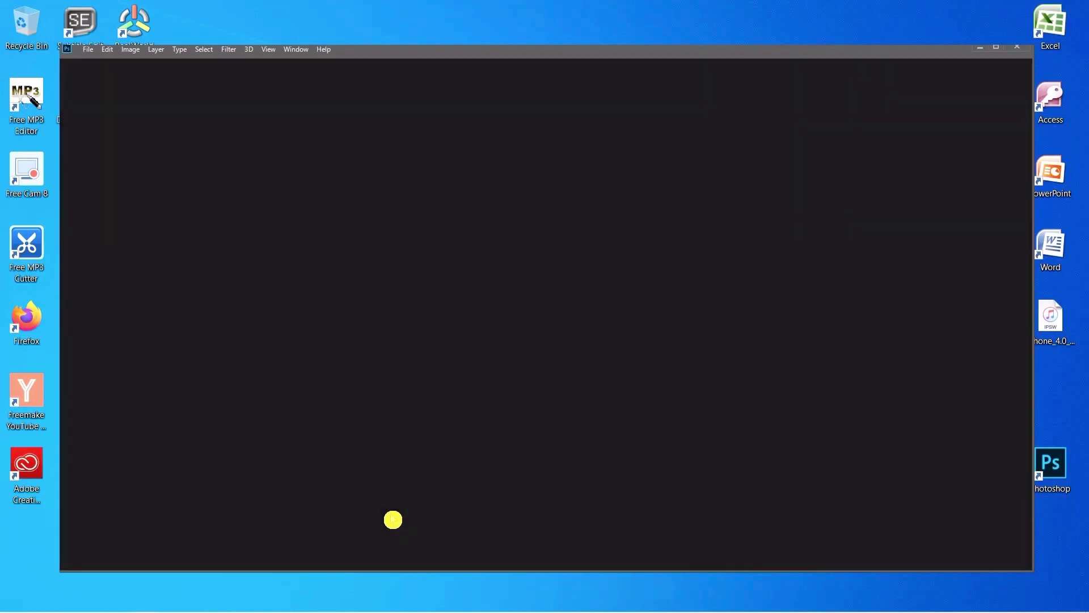
# Step: Maximize the Photoshop window so the Get Started screen fills the display
pyautogui.click(997, 49)
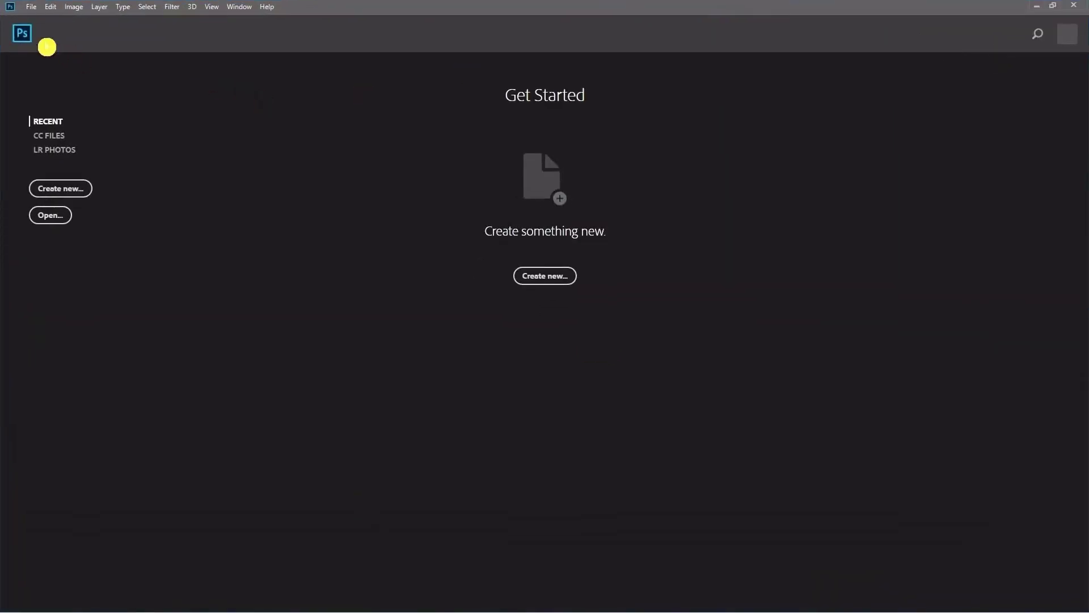
# Step: Create a 150×150 pixel, 72 ppi RGB document named 'video watermark' from the Custom preset
pyautogui.click(33, 13)
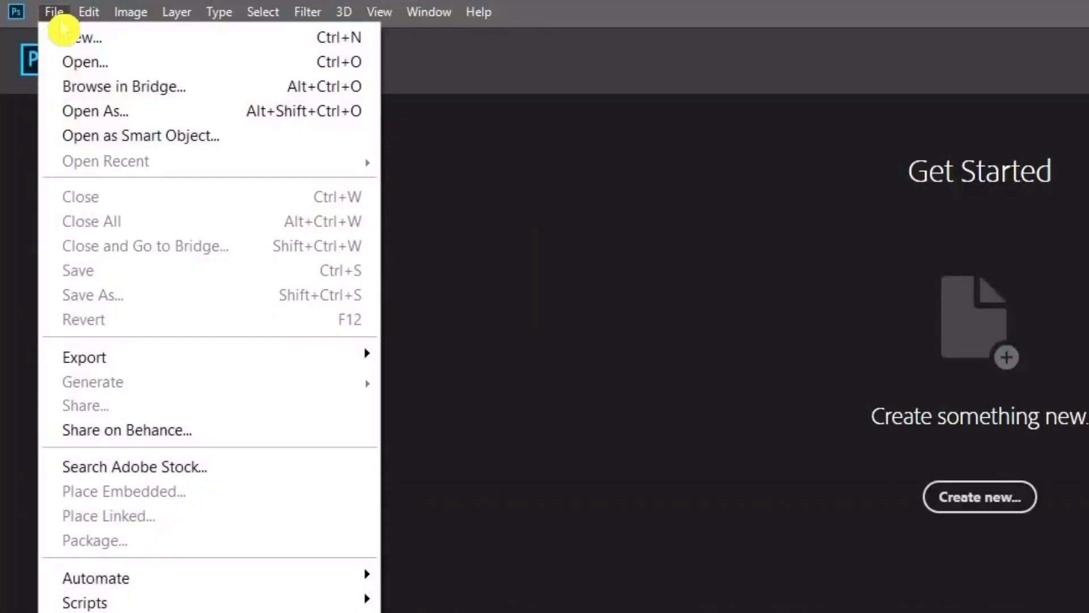
pyautogui.click(210, 41)
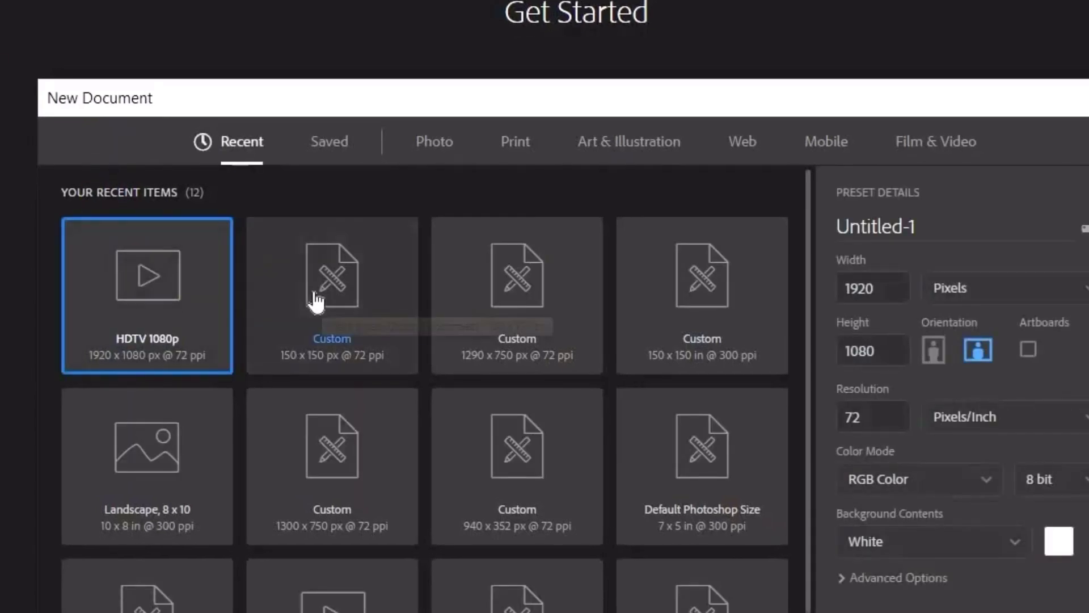
pyautogui.click(316, 300)
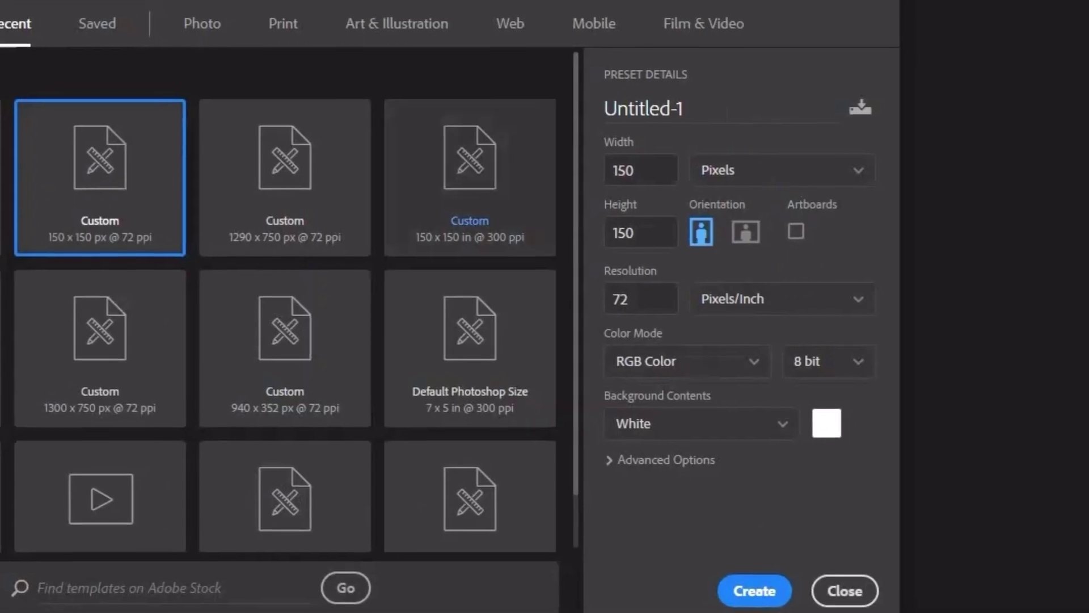
pyautogui.click(593, 102)
pyautogui.hotkey('ctrl', 'a')
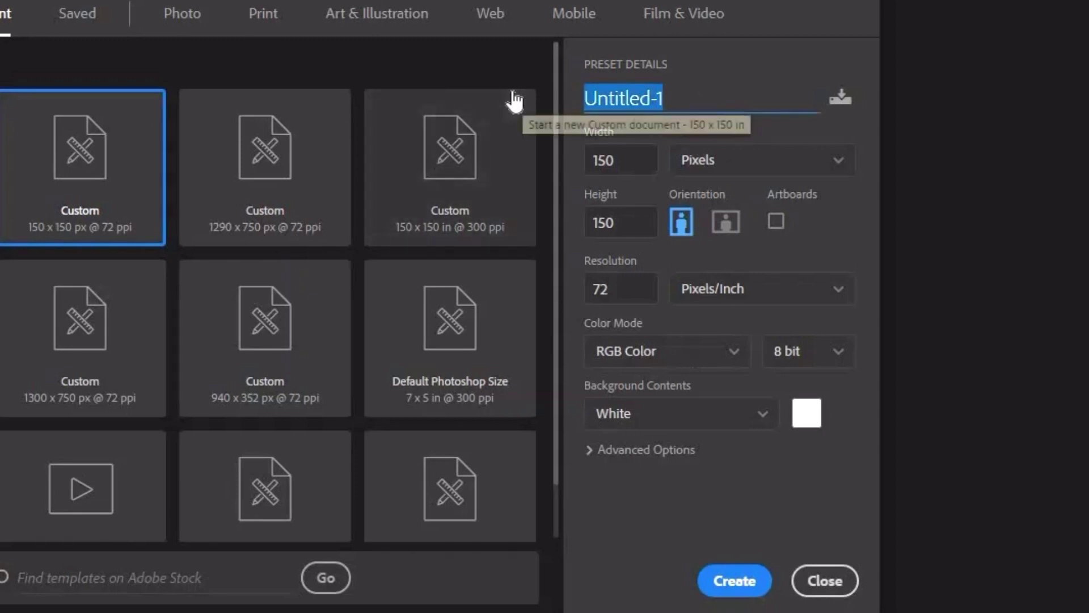
pyautogui.write('Video')
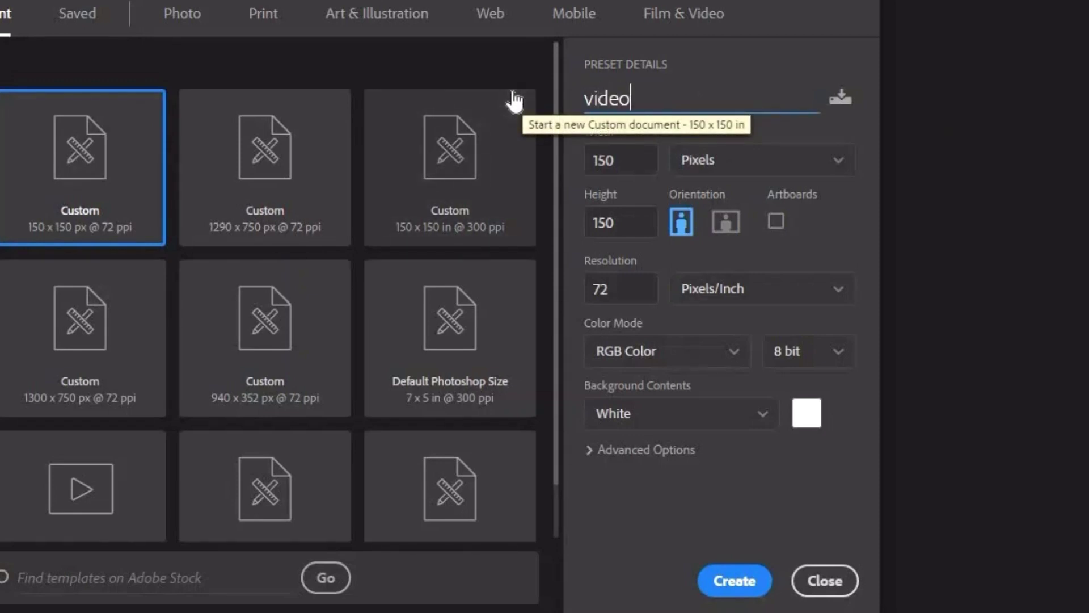
pyautogui.write(' watermark')
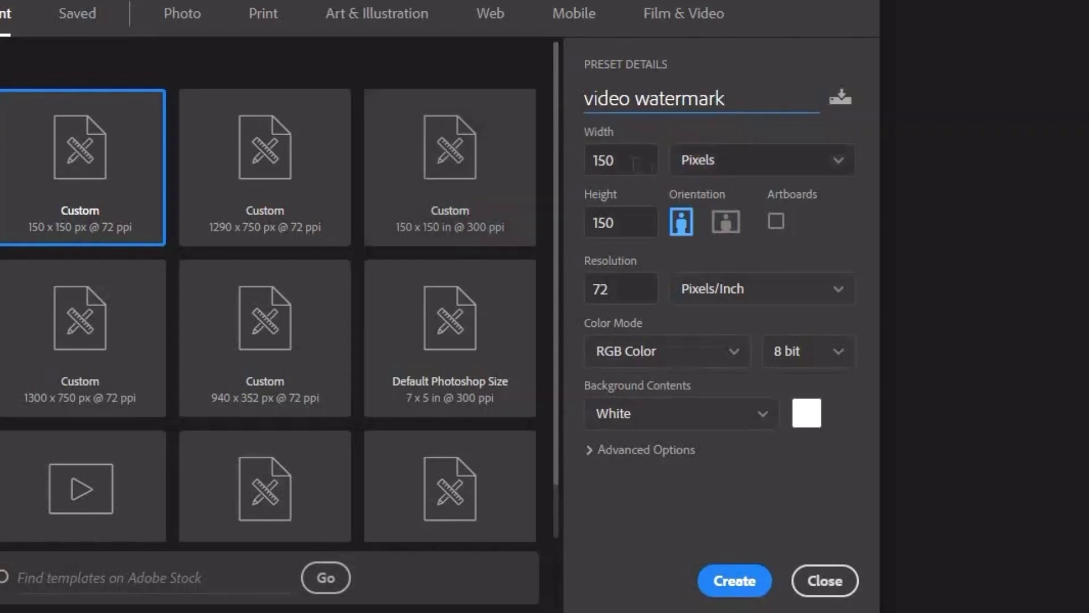
pyautogui.press('Tab')
pyautogui.click(587, 232)
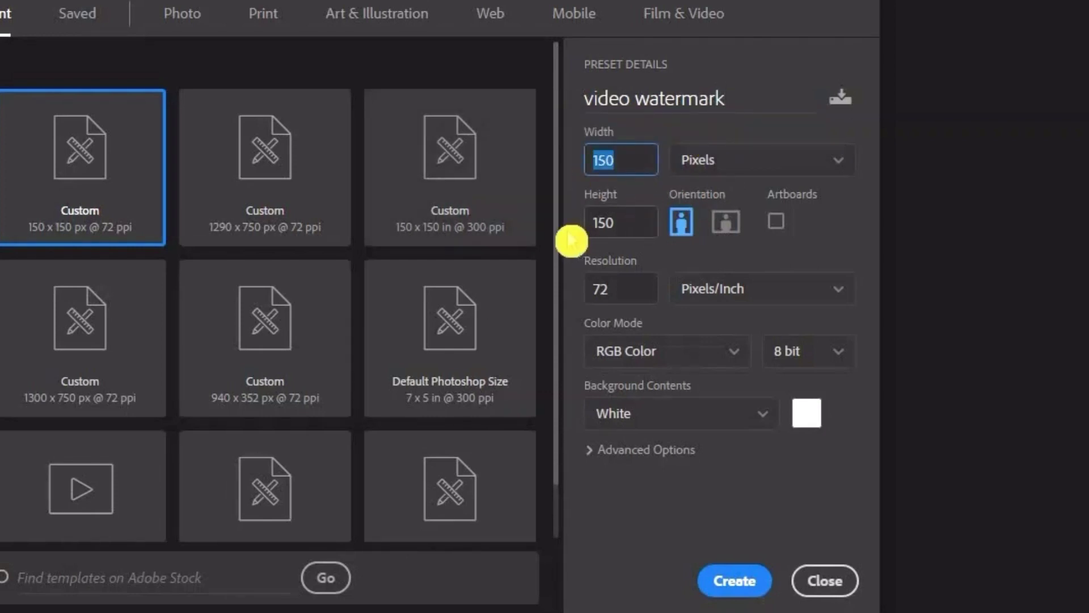
pyautogui.click(767, 171)
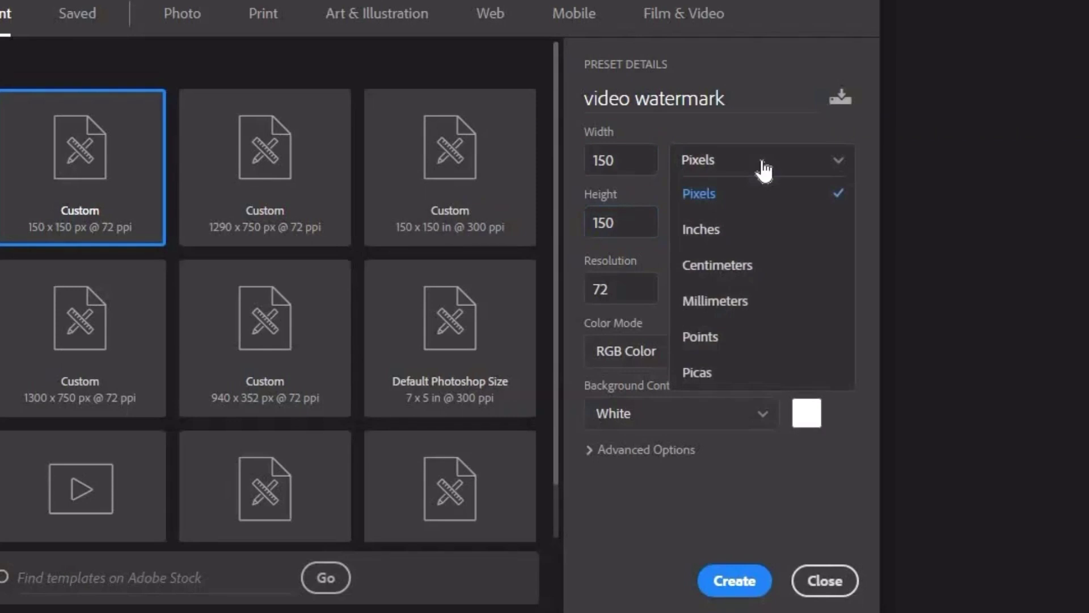
pyautogui.click(764, 169)
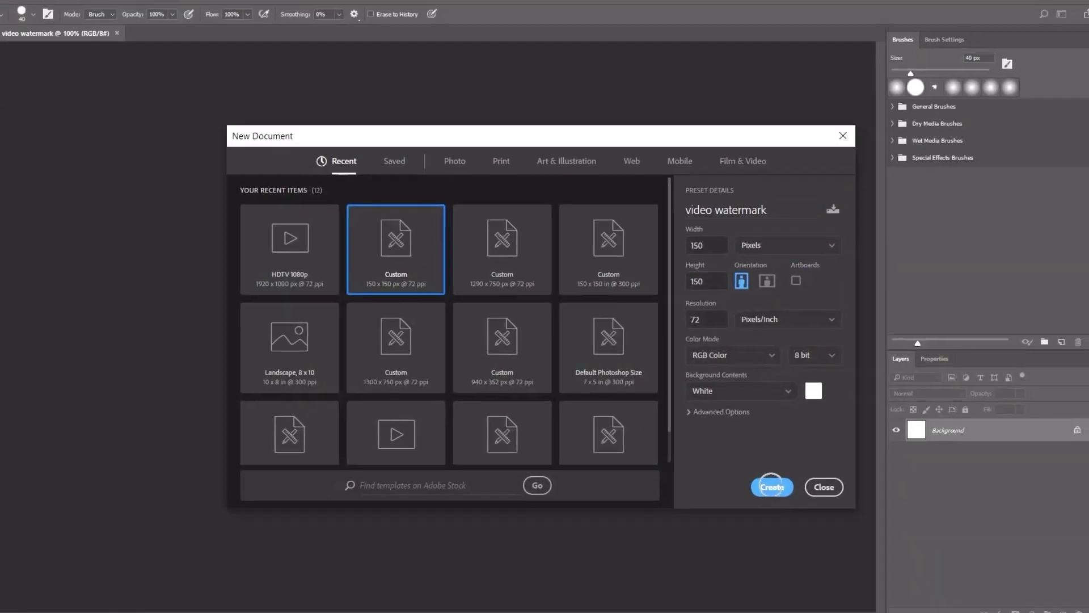
pyautogui.click(771, 481)
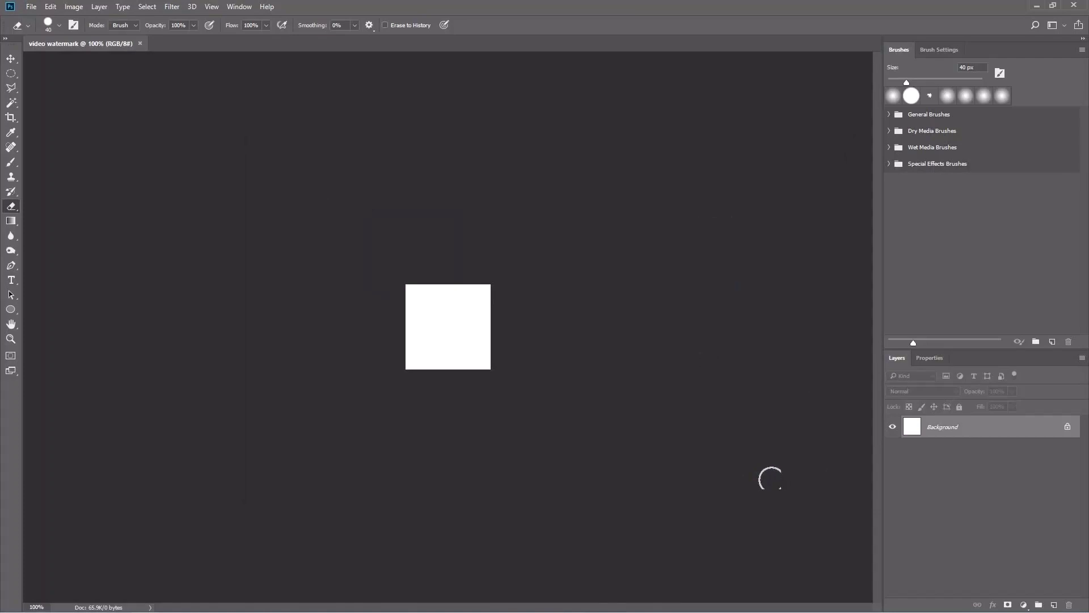
# Step: Zoom in and unlock the Background into an editable Layer 0 for adding text
pyautogui.scroll(2, 769, 477)
pyautogui.scroll(2, 769, 471)
pyautogui.scroll(3, 770, 464)
pyautogui.scroll(3, 770, 464)
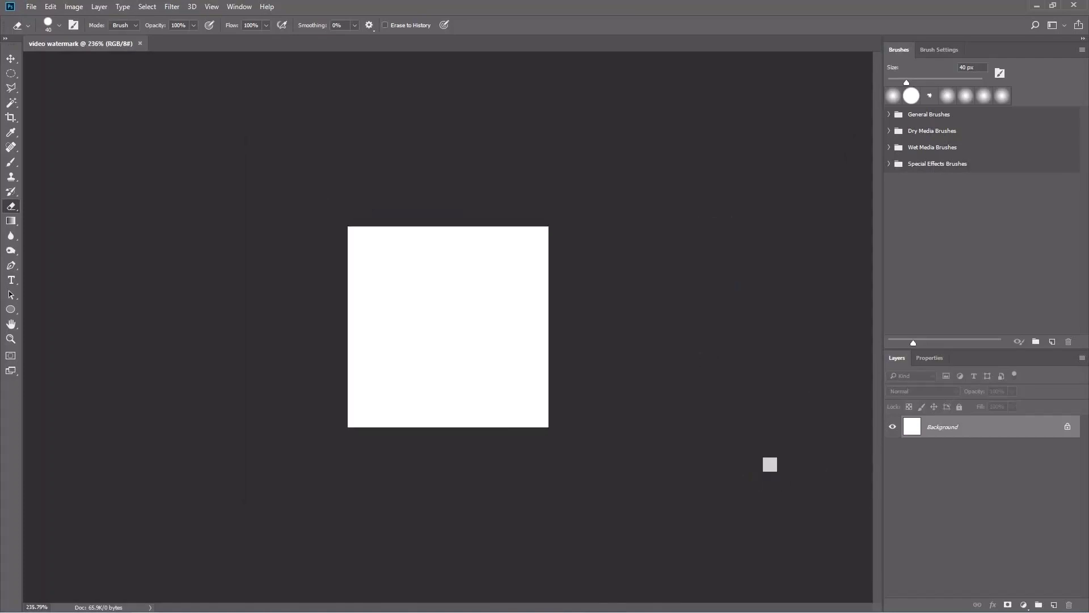
pyautogui.doubleClick(959, 428)
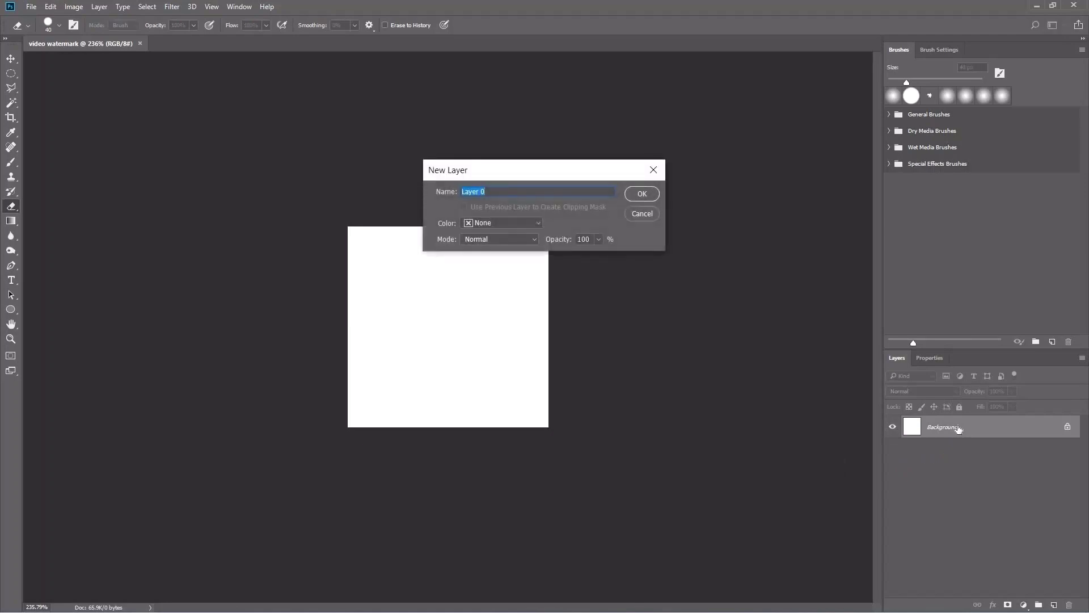
pyautogui.press('Return')
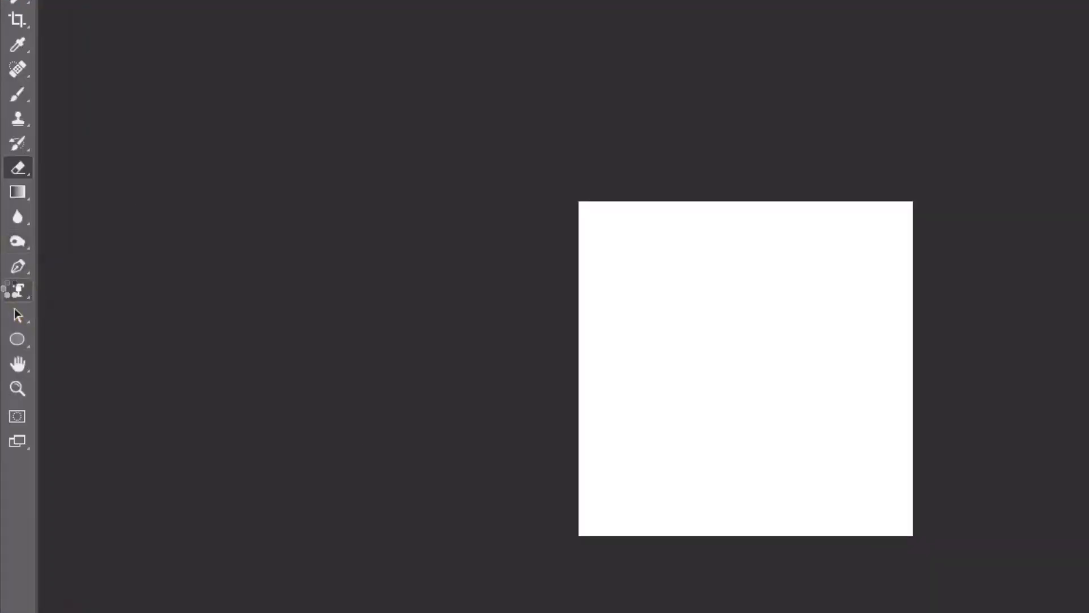
pyautogui.click(17, 290)
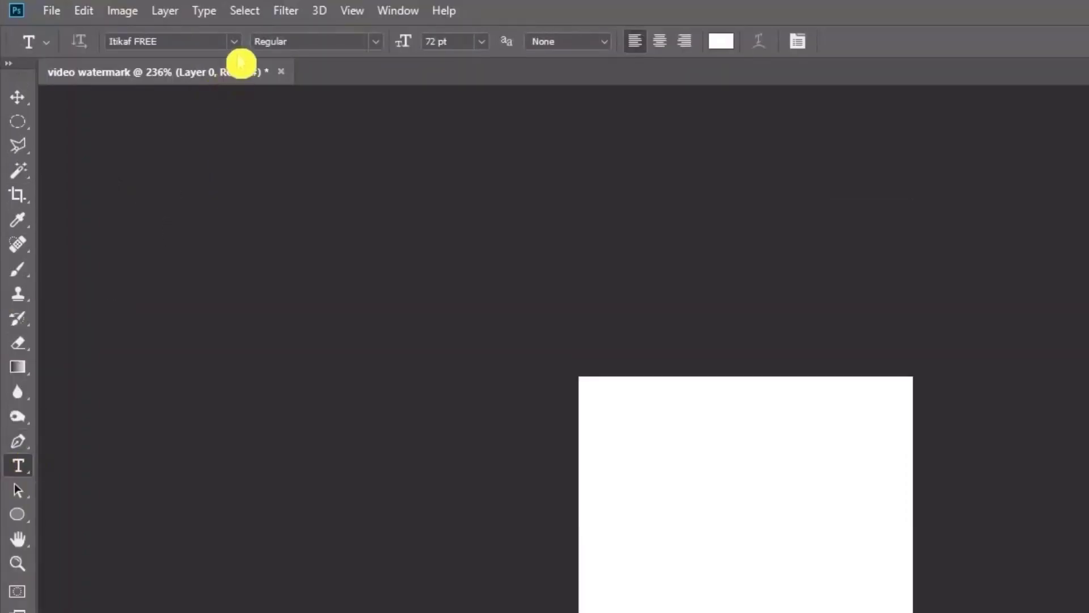
# Step: Set type to Bostya - Personal Use, 82 pt, Sharp anti-aliasing, colour #0c0c0c
pyautogui.click(234, 41)
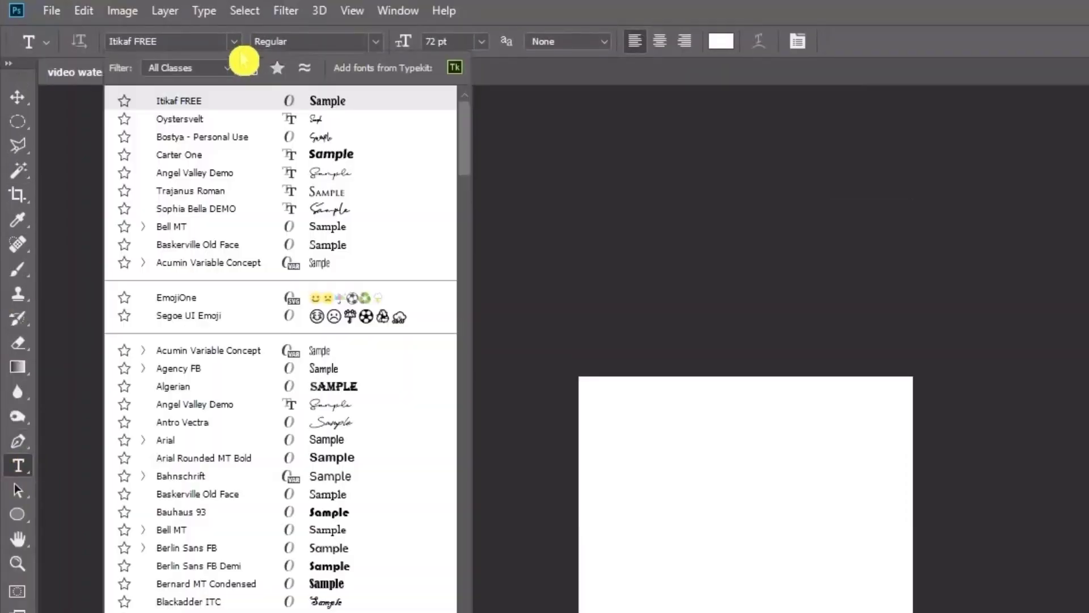
pyautogui.click(219, 138)
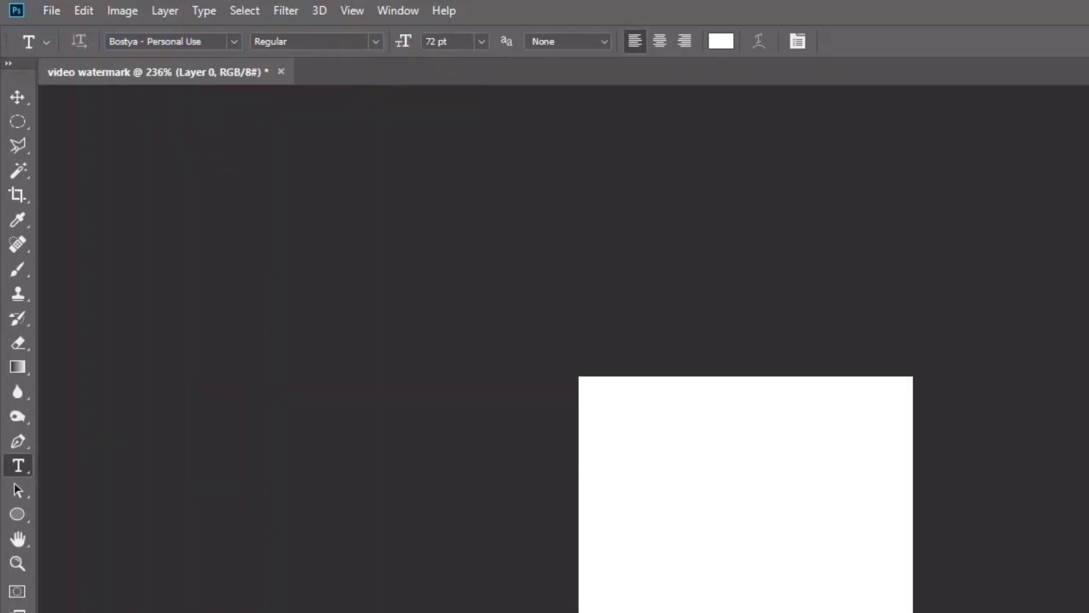
pyautogui.click(408, 63)
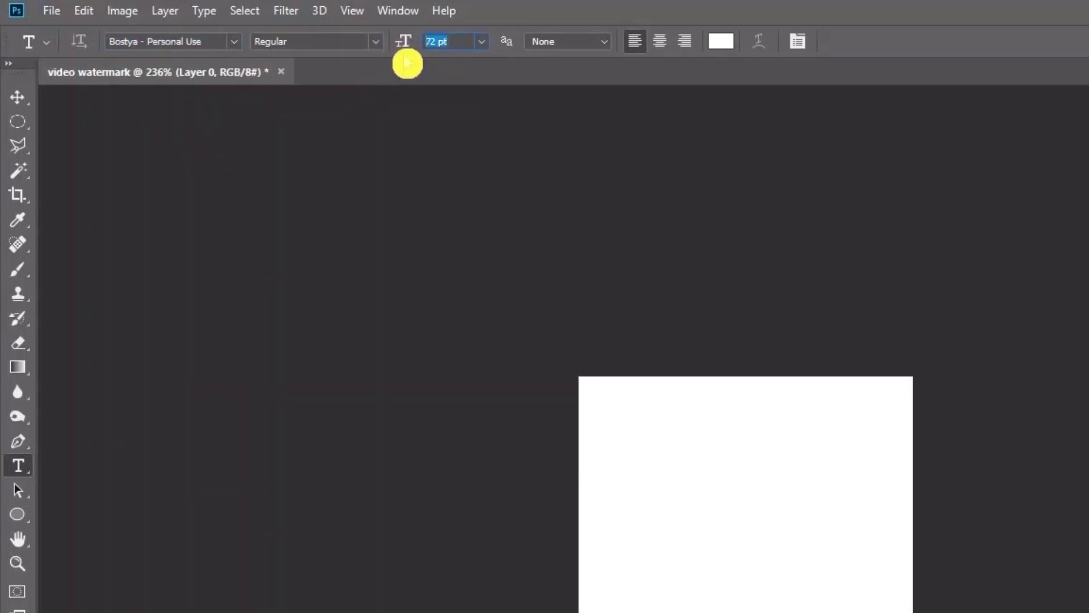
pyautogui.write('82')
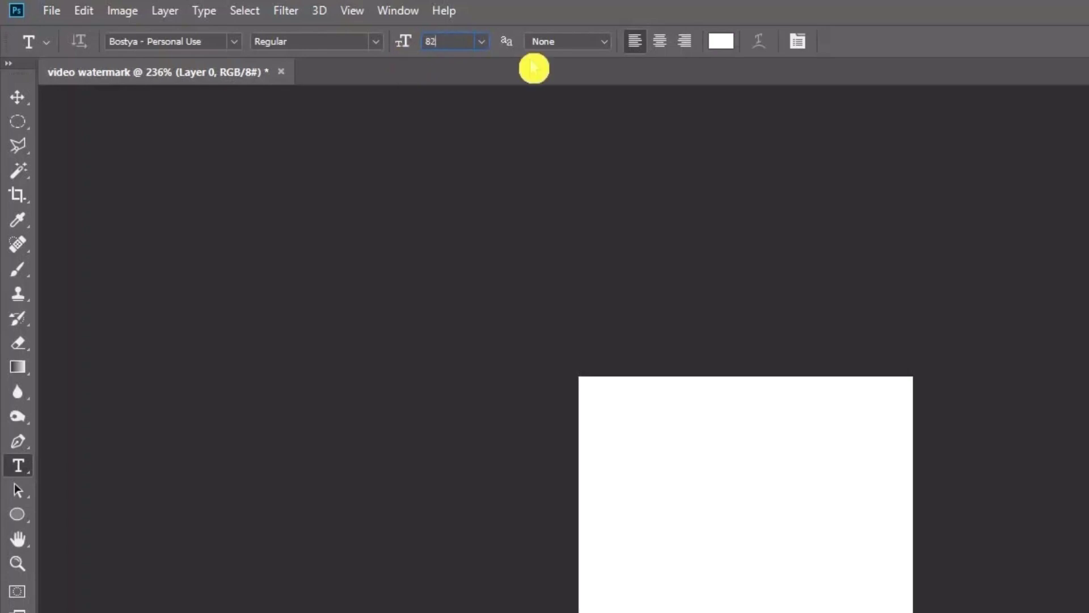
pyautogui.click(606, 48)
pyautogui.click(601, 71)
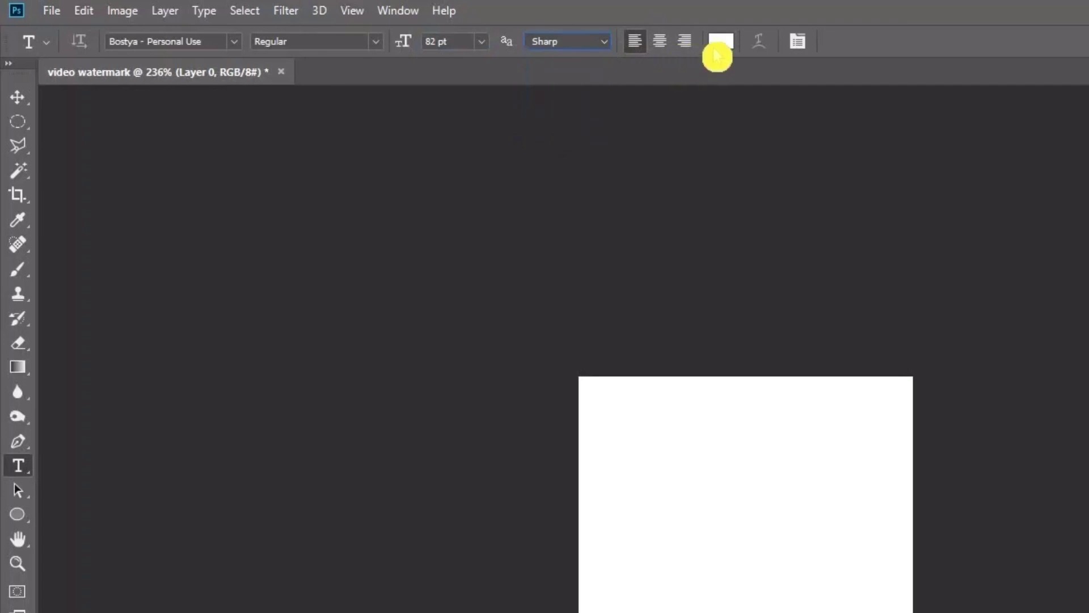
pyautogui.click(721, 41)
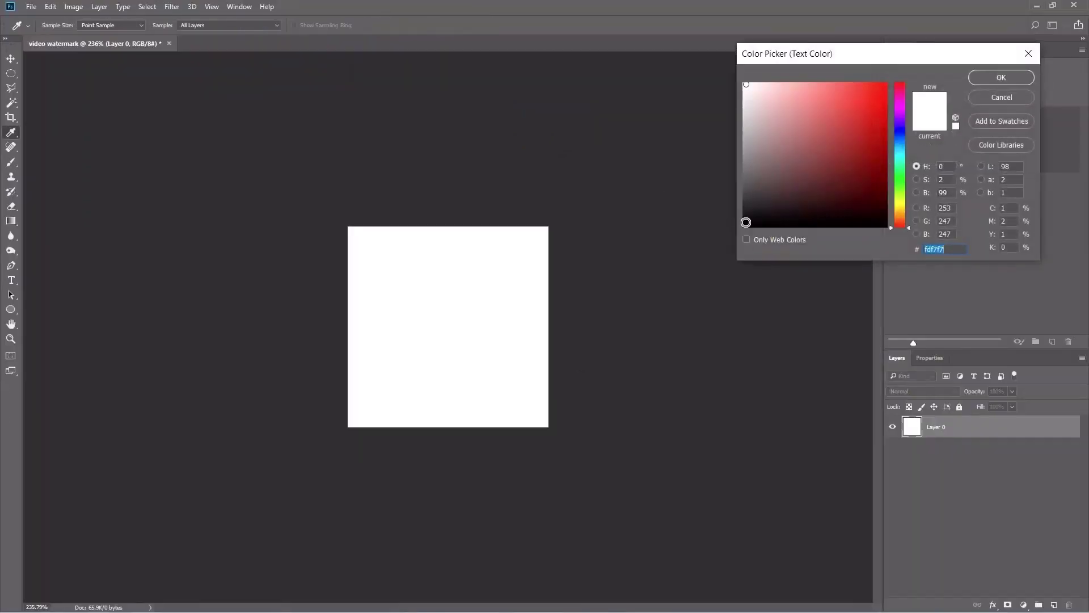
pyautogui.click(753, 225)
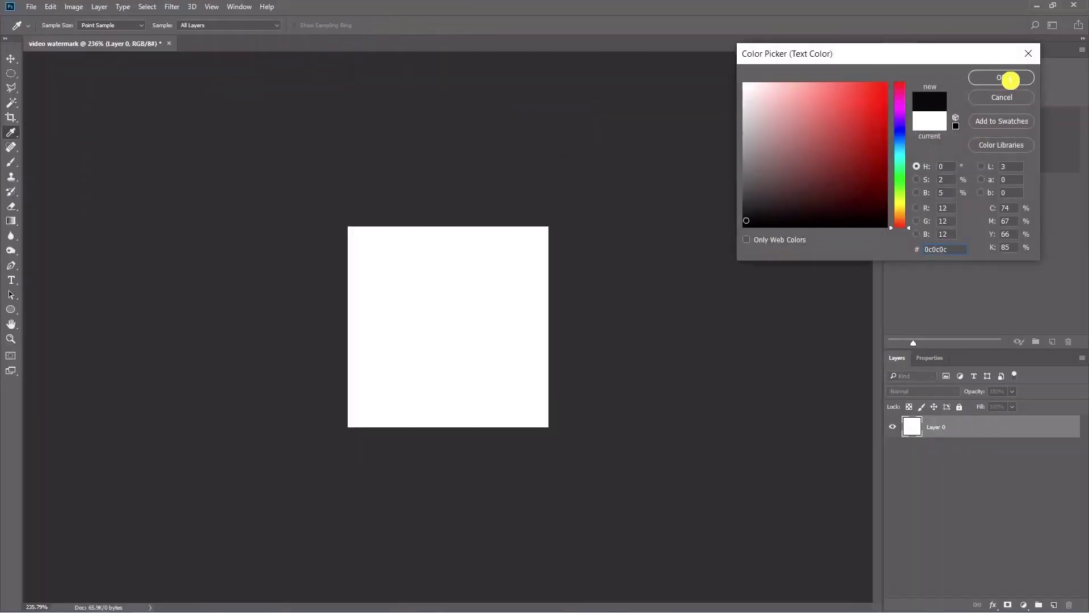
pyautogui.click(1006, 78)
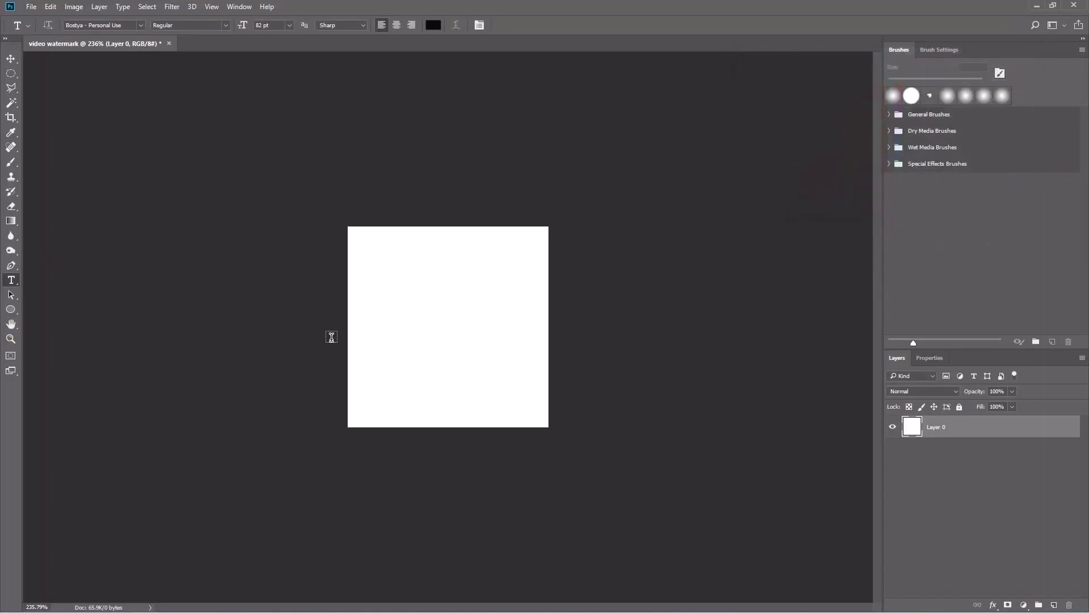
# Step: Type 'SA' on a new text layer and drag it to the canvas centre
pyautogui.click(388, 347)
pyautogui.write('S')
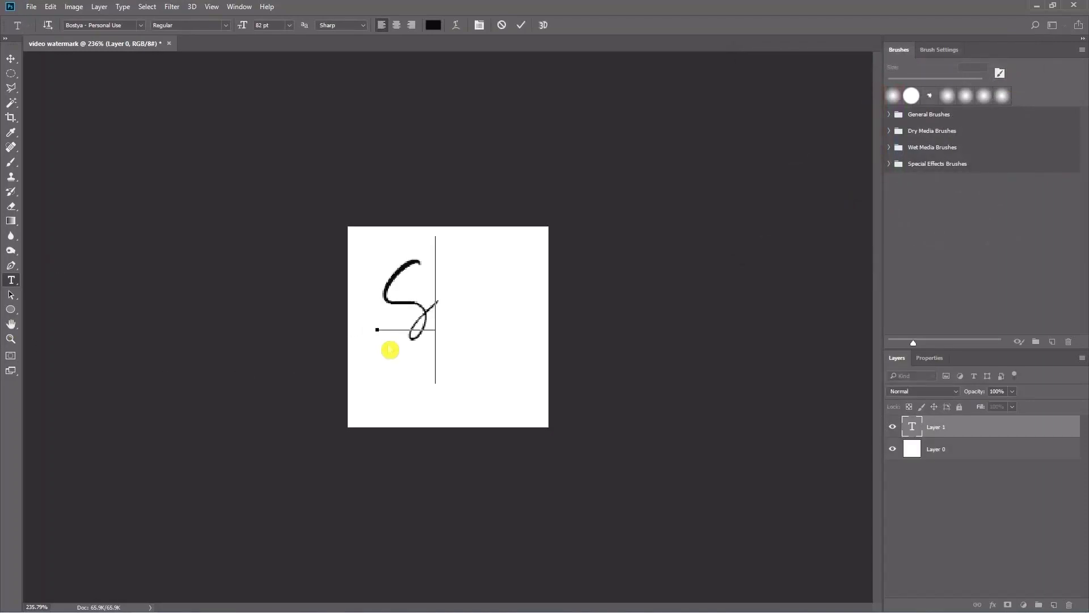
pyautogui.write('A')
pyautogui.click(11, 60)
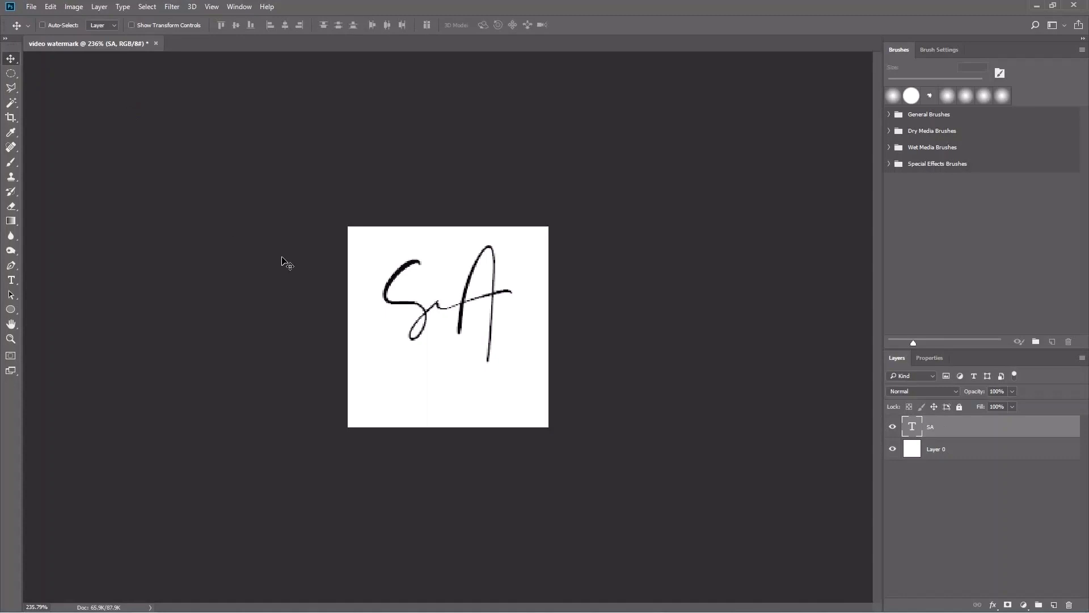
pyautogui.moveTo(403, 323); pyautogui.dragTo(407, 332)
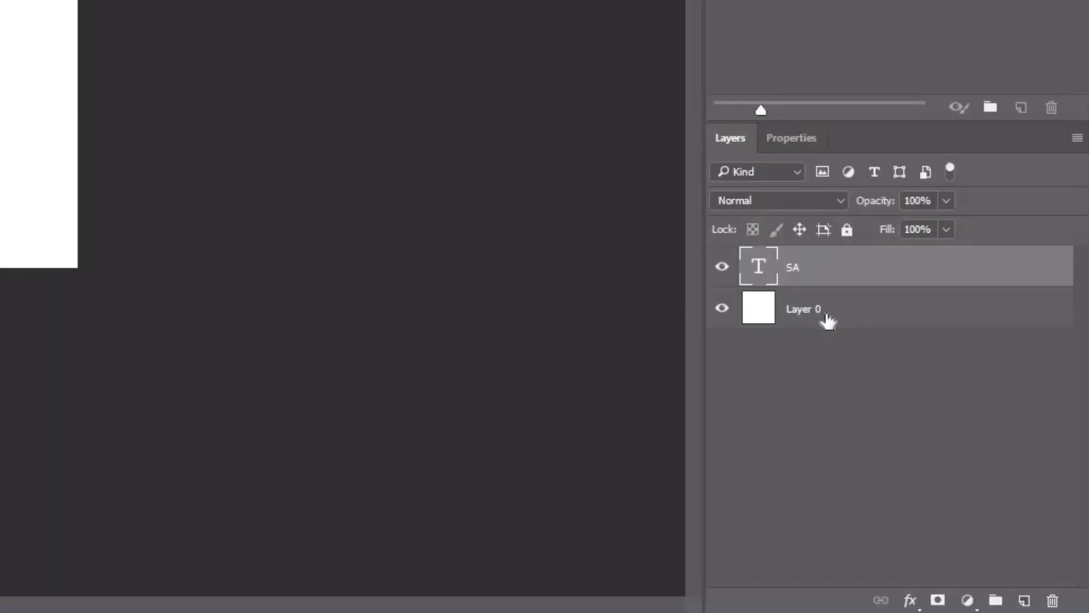
# Step: Erase Layer 0's white fill to transparency with the Magic Eraser tool
pyautogui.click(828, 321)
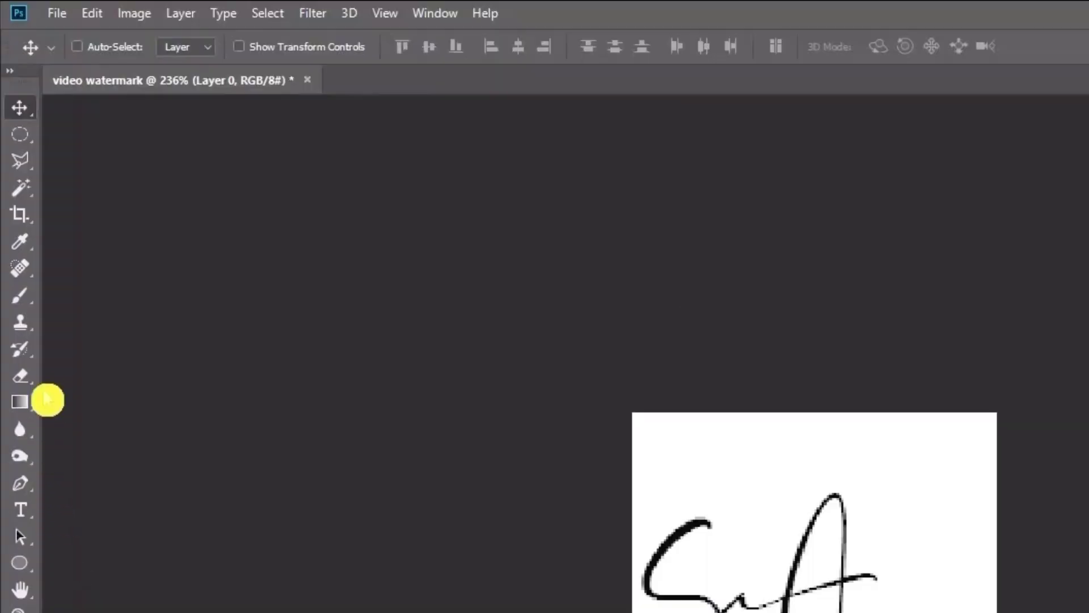
pyautogui.click(26, 376)
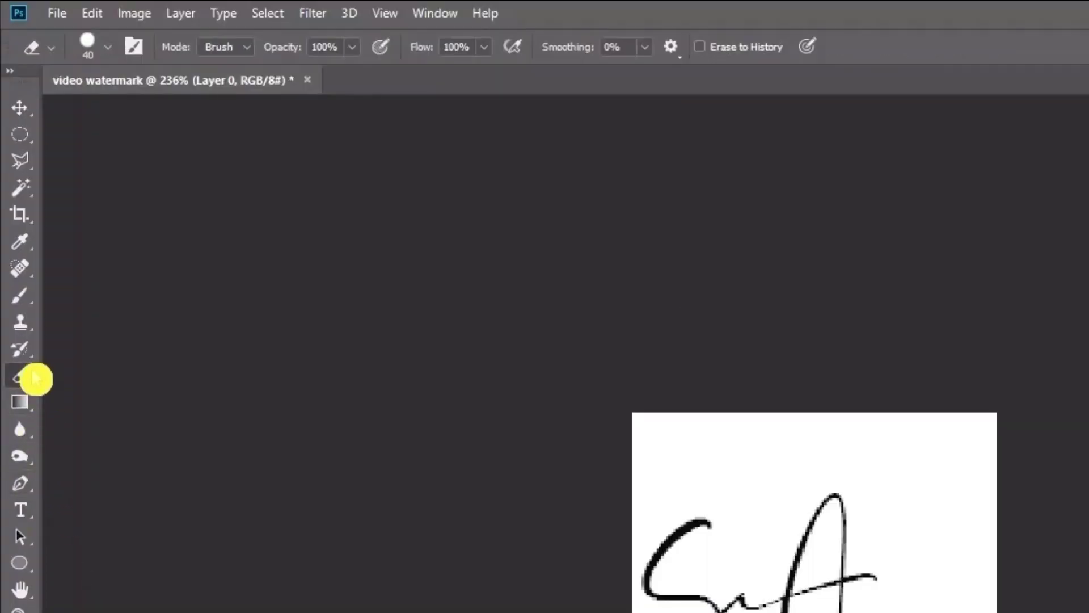
pyautogui.rightClick(26, 380)
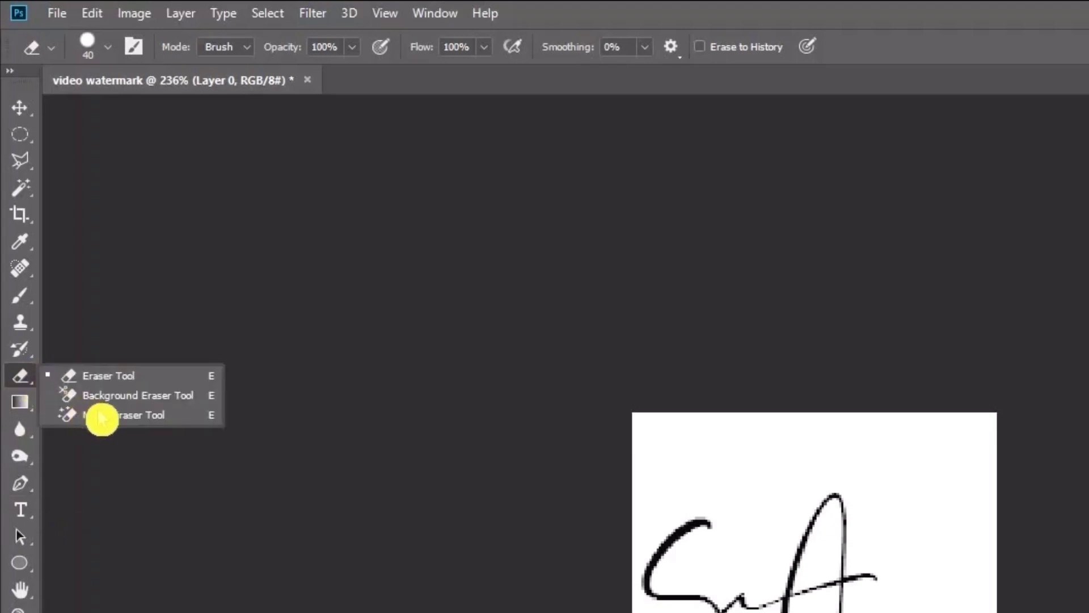
pyautogui.click(120, 423)
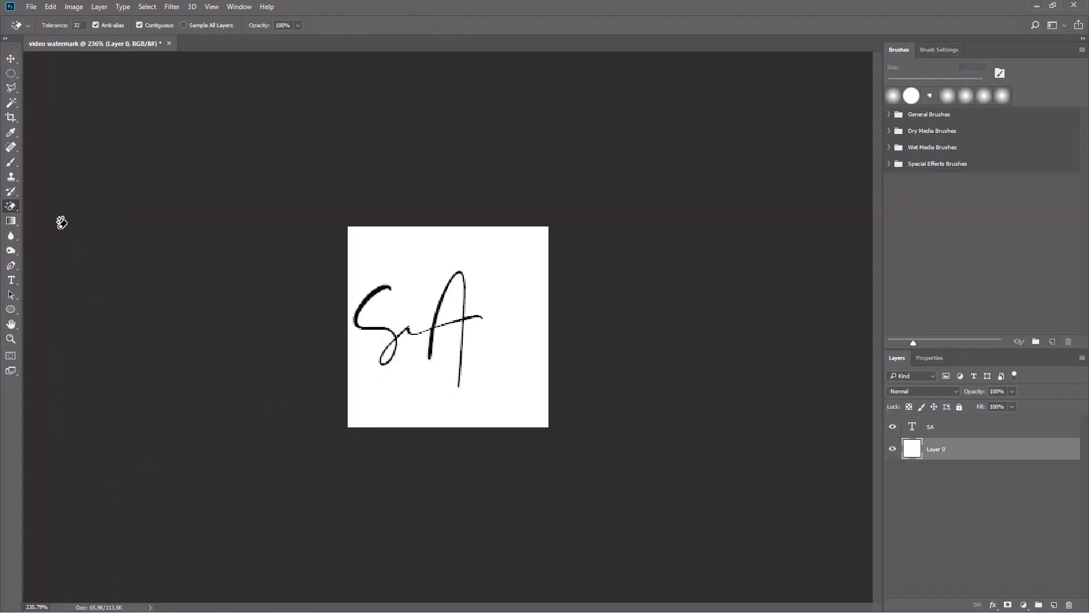
pyautogui.click(429, 390)
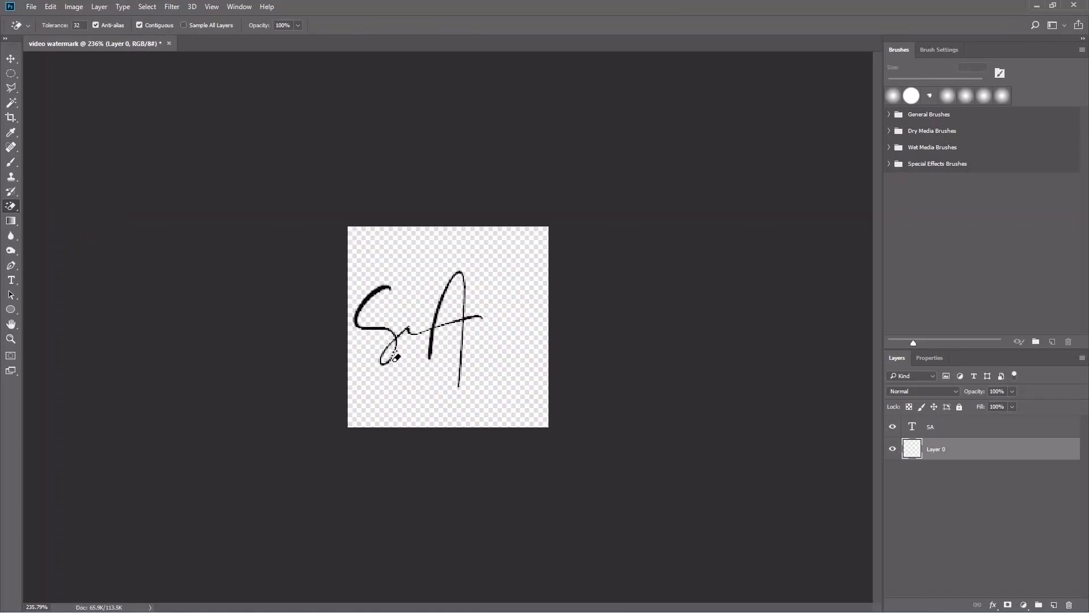
# Step: Recolour all of the SA text to near-white #fbf9f9 and commit the edit
pyautogui.click(12, 281)
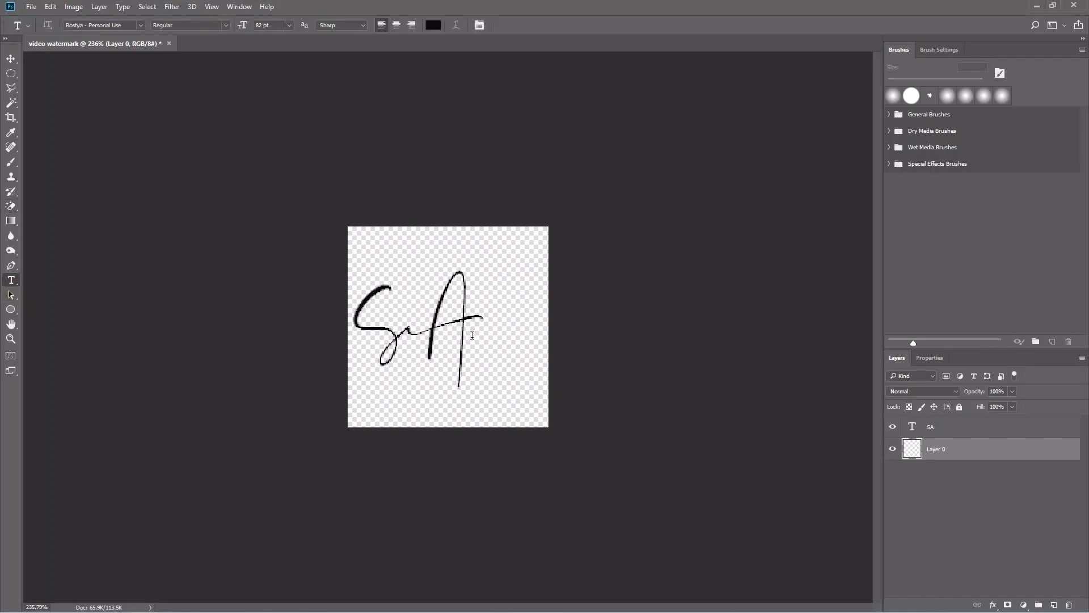
pyautogui.click(348, 333)
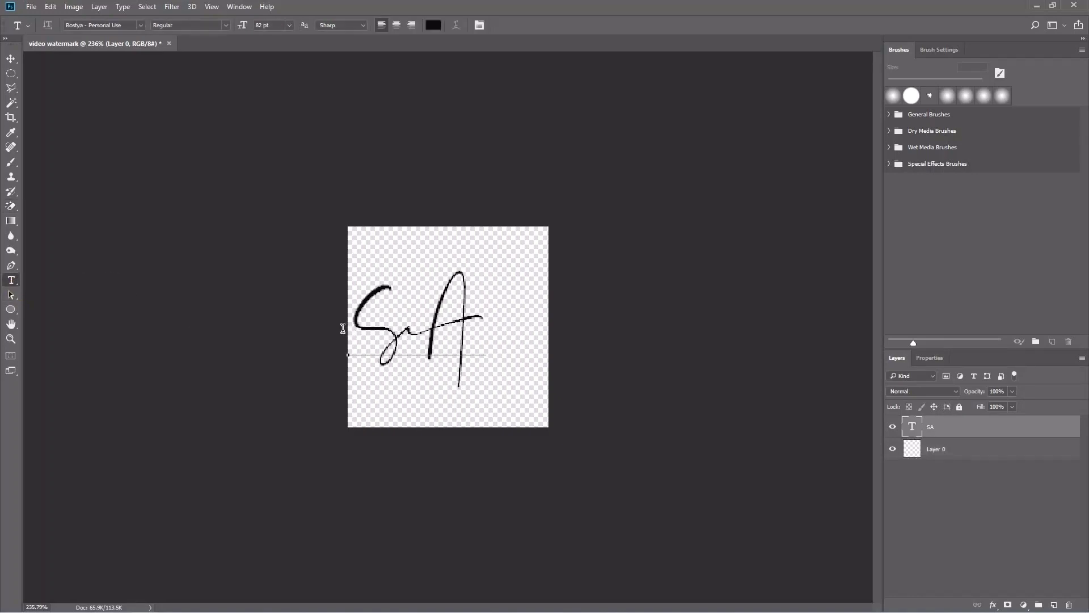
pyautogui.hotkey('ctrl', 'a')
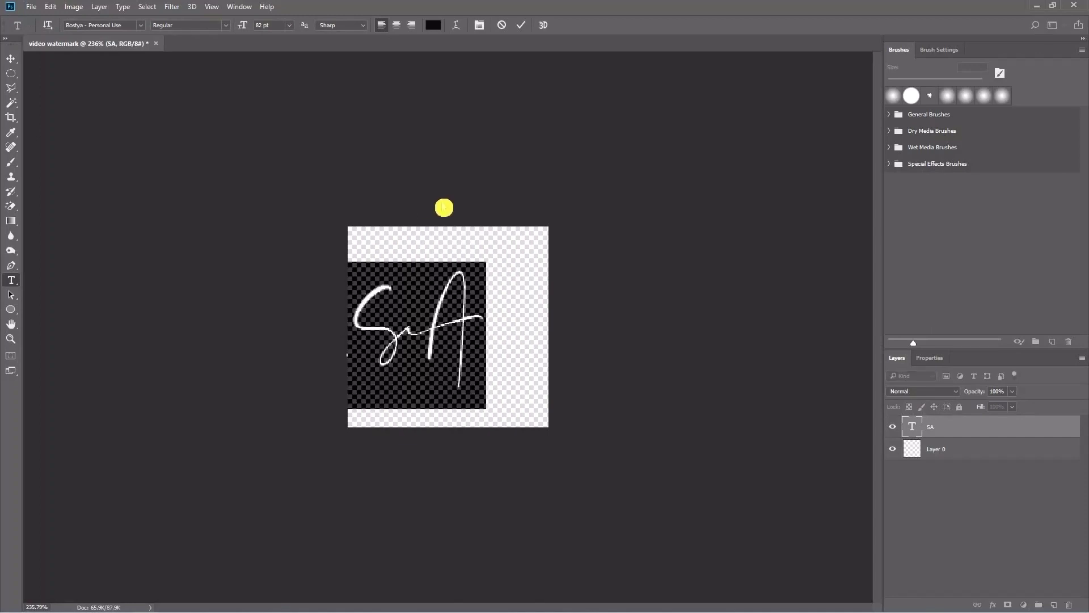
pyautogui.click(435, 25)
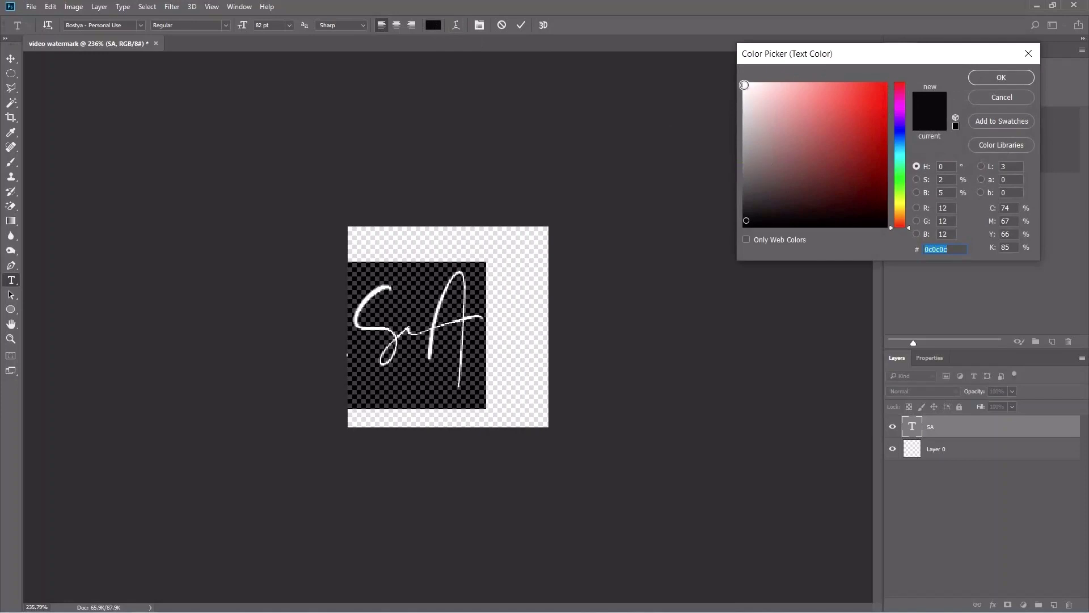
pyautogui.write('fbf9f9')
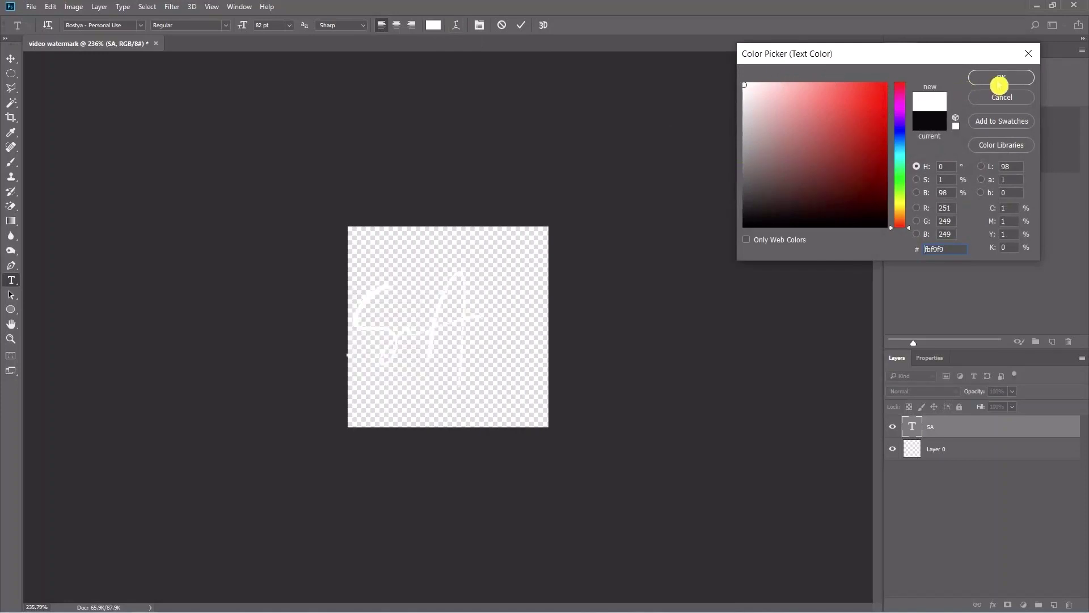
pyautogui.click(1000, 80)
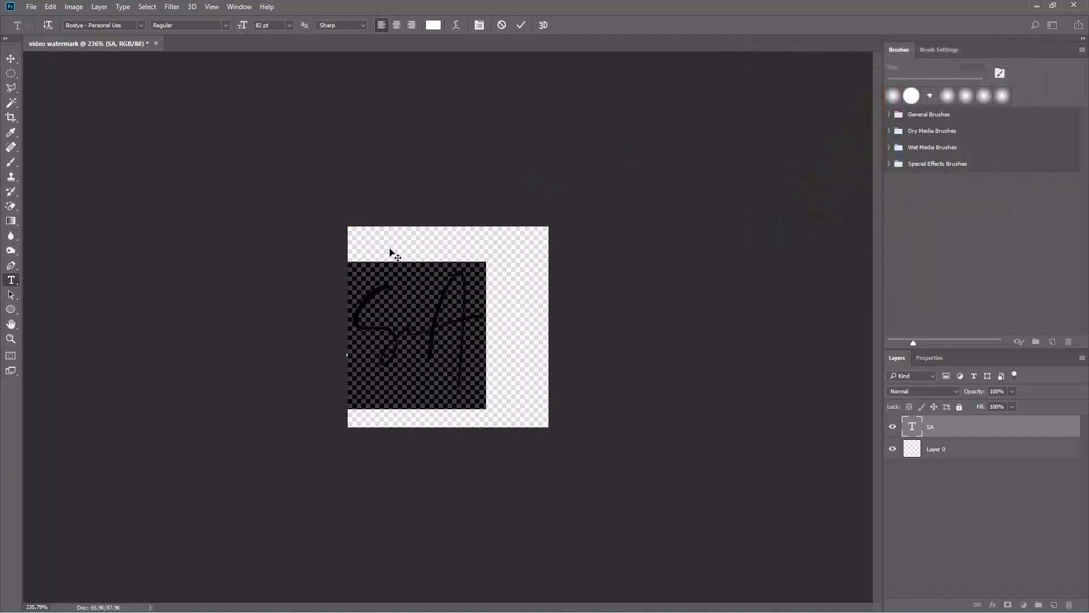
pyautogui.click(523, 319)
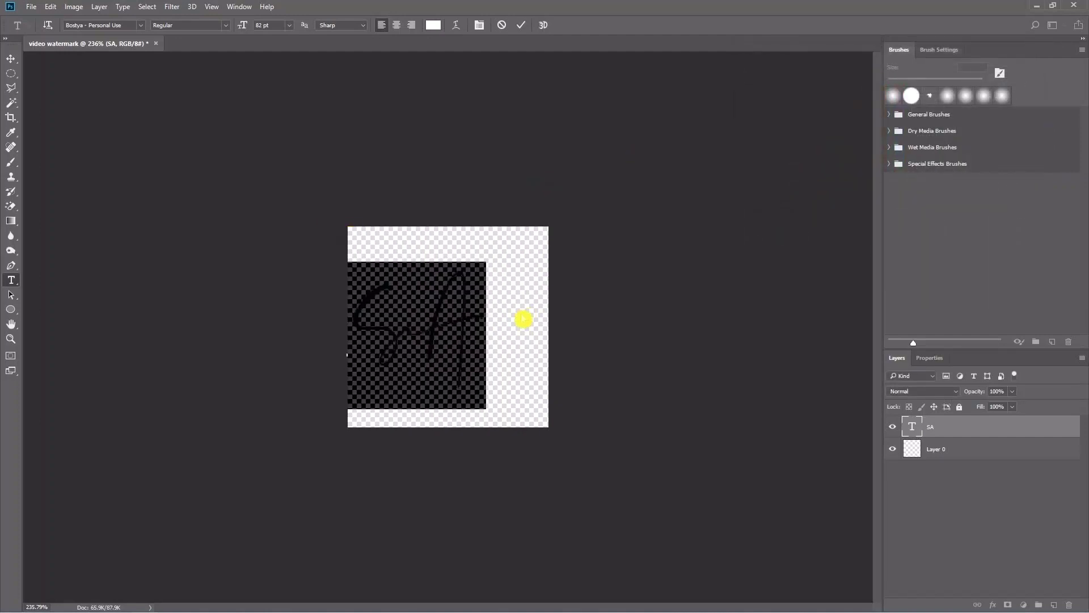
pyautogui.click(472, 310)
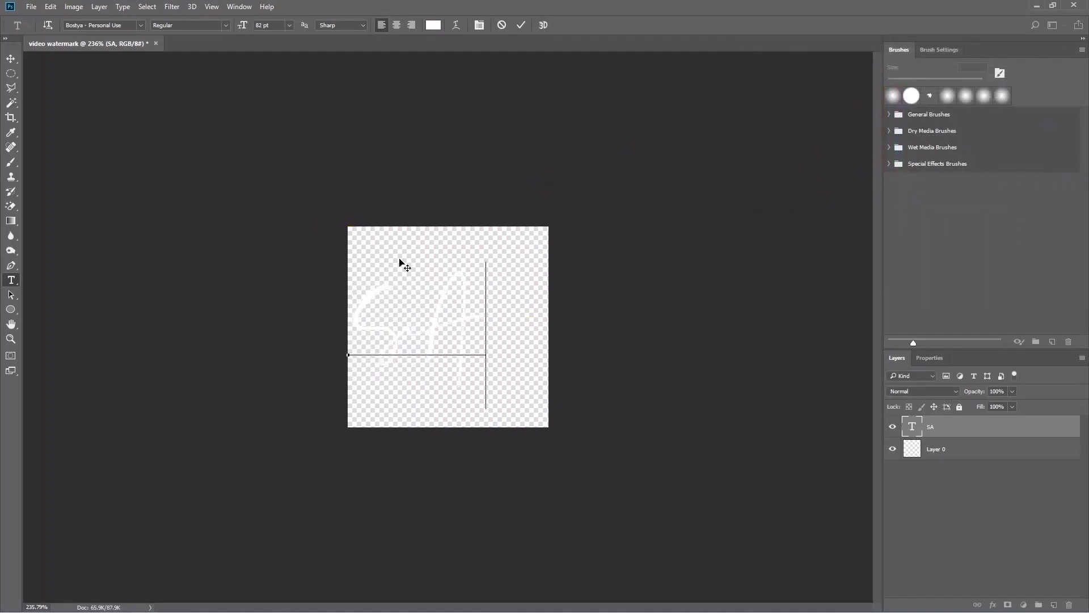
pyautogui.click(521, 25)
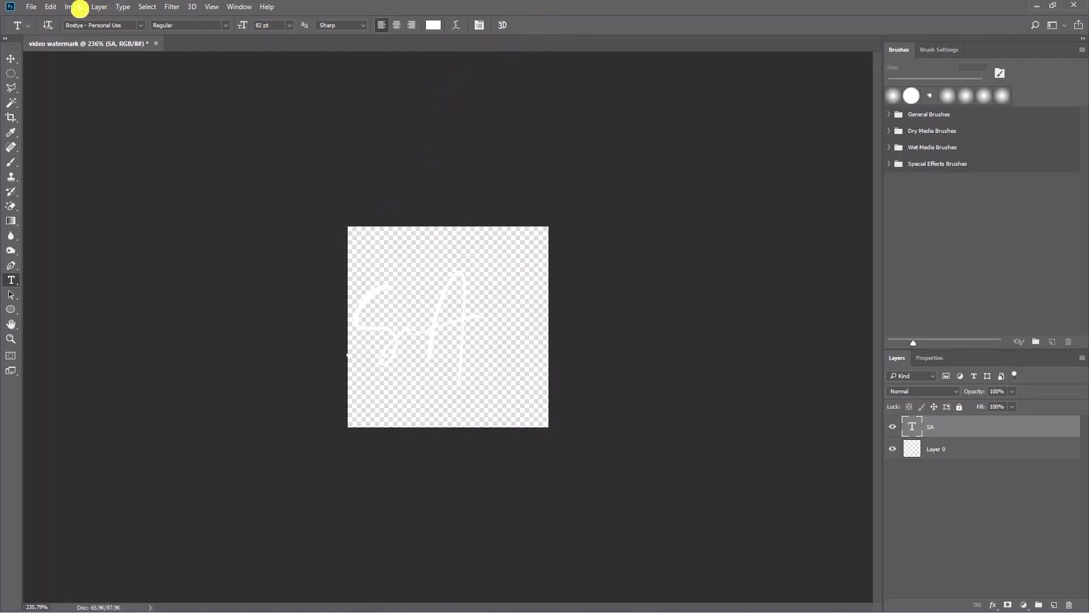
# Step: Quick-export the image as PNG 'video watermark.png' to the Desktop
pyautogui.click(33, 7)
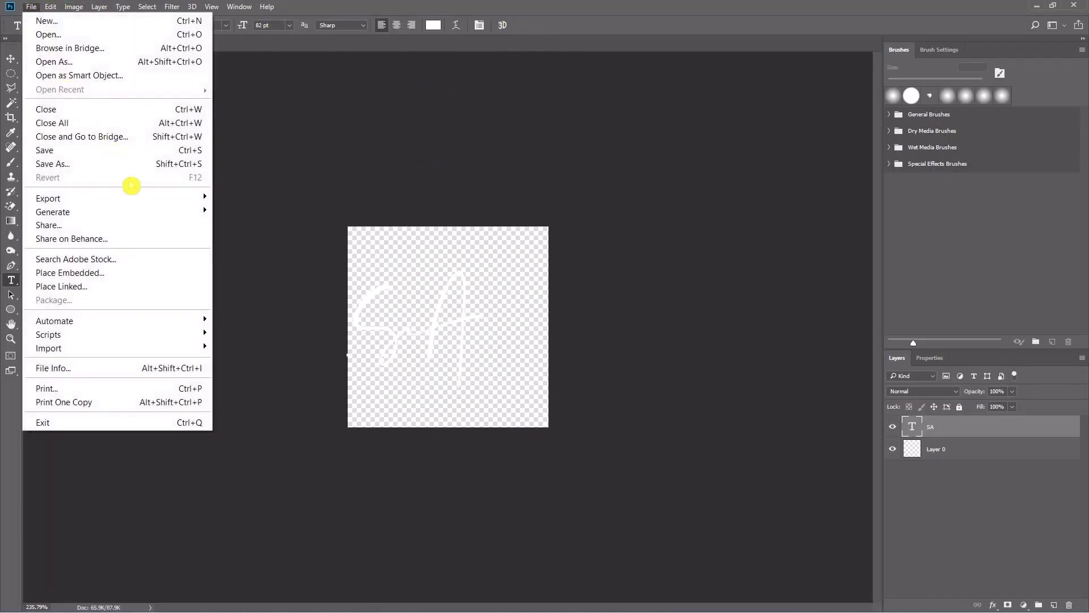
pyautogui.moveTo(48, 198)
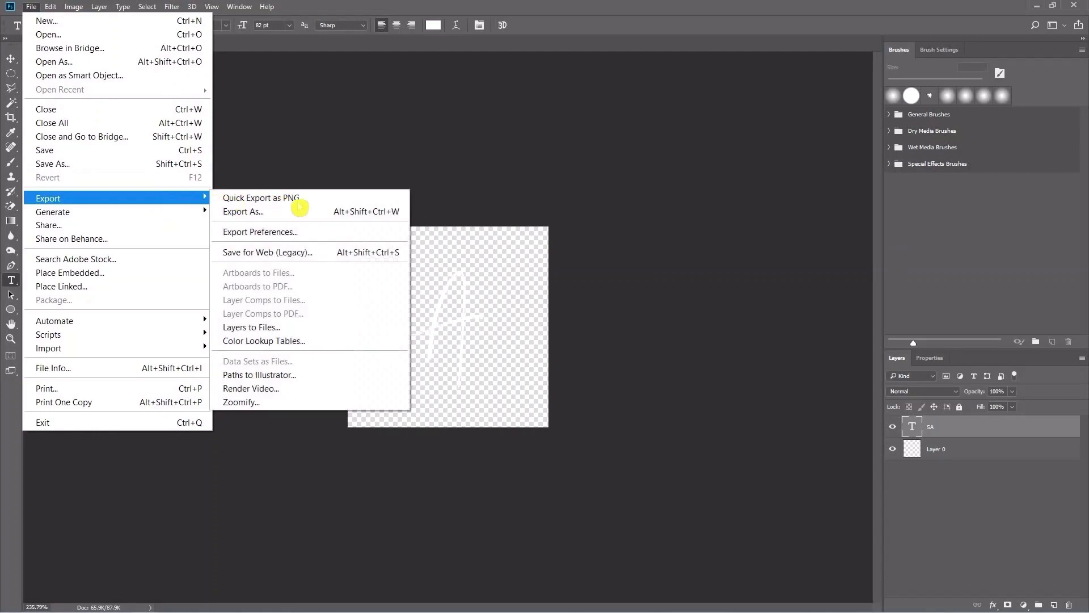
pyautogui.click(320, 198)
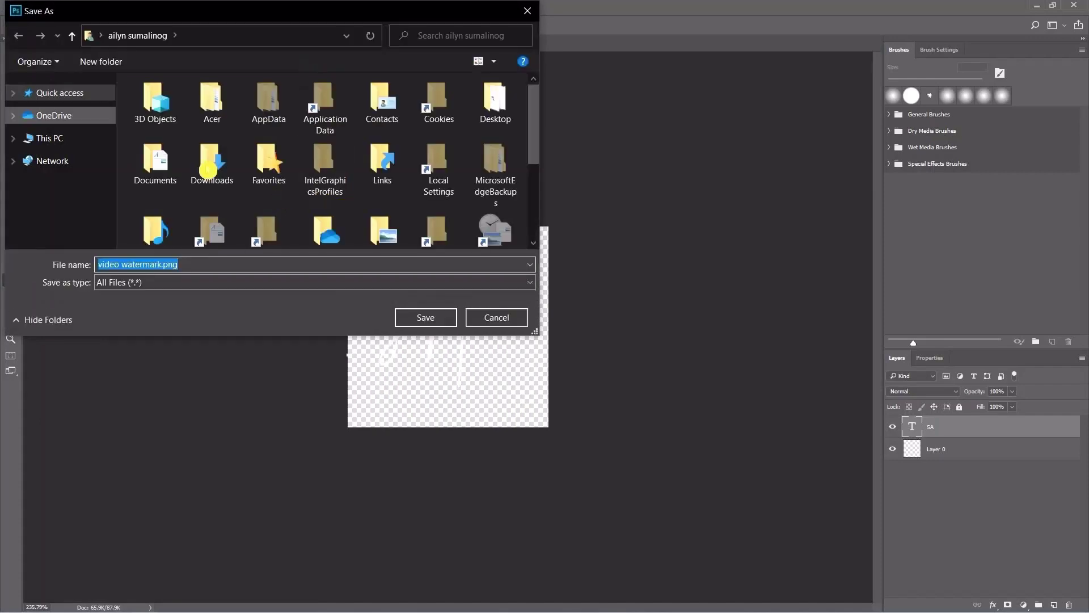
pyautogui.click(90, 110)
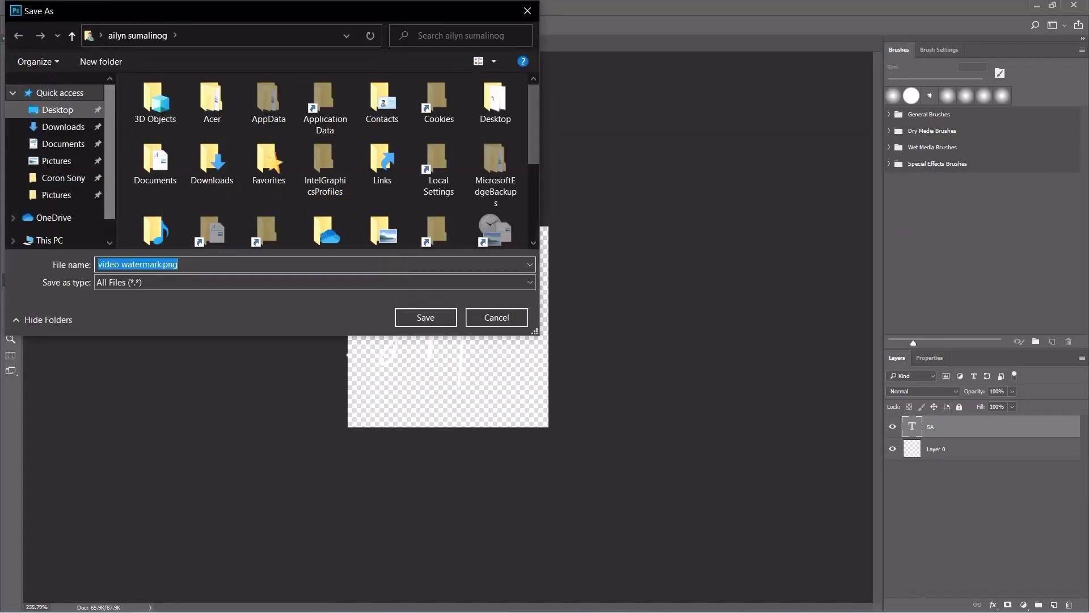
pyautogui.click(428, 322)
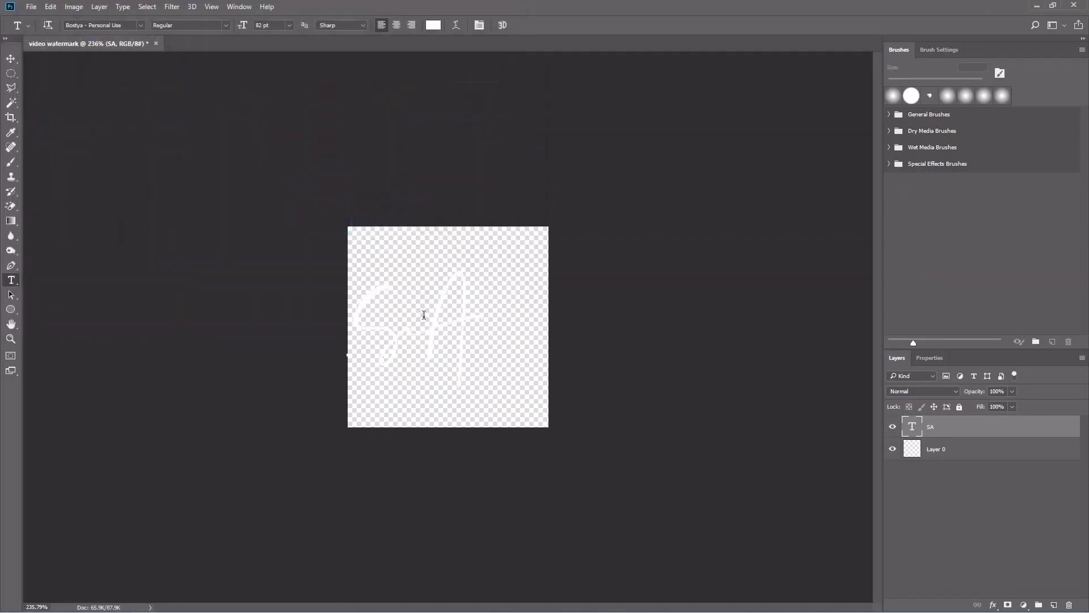
# Step: Minimize Photoshop, maximize Chrome, and load the YouTube home page from its bookmark
pyautogui.click(1035, 7)
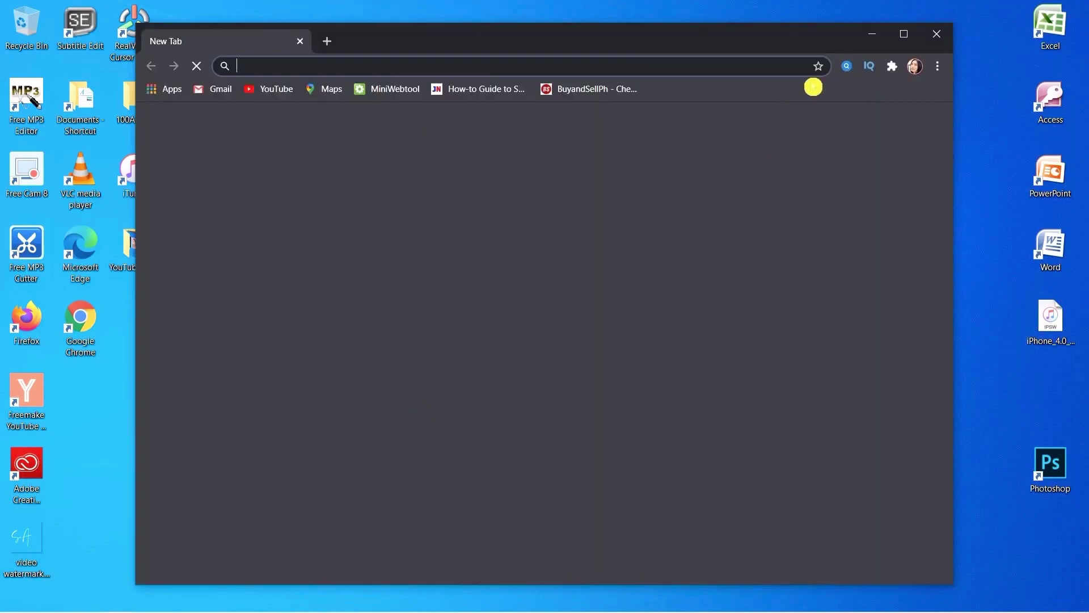
pyautogui.click(906, 35)
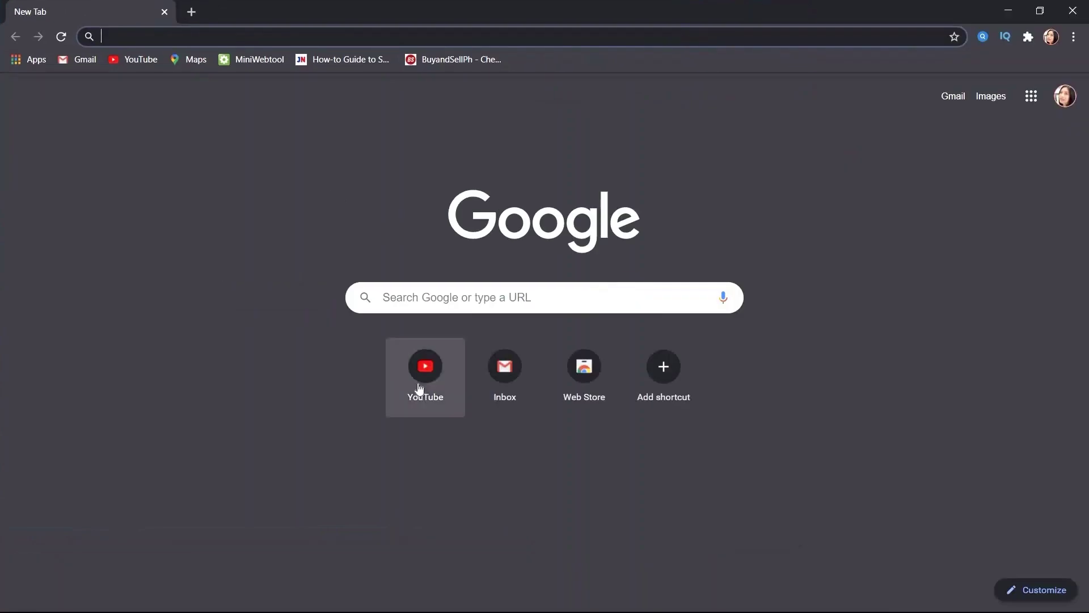
pyautogui.click(421, 381)
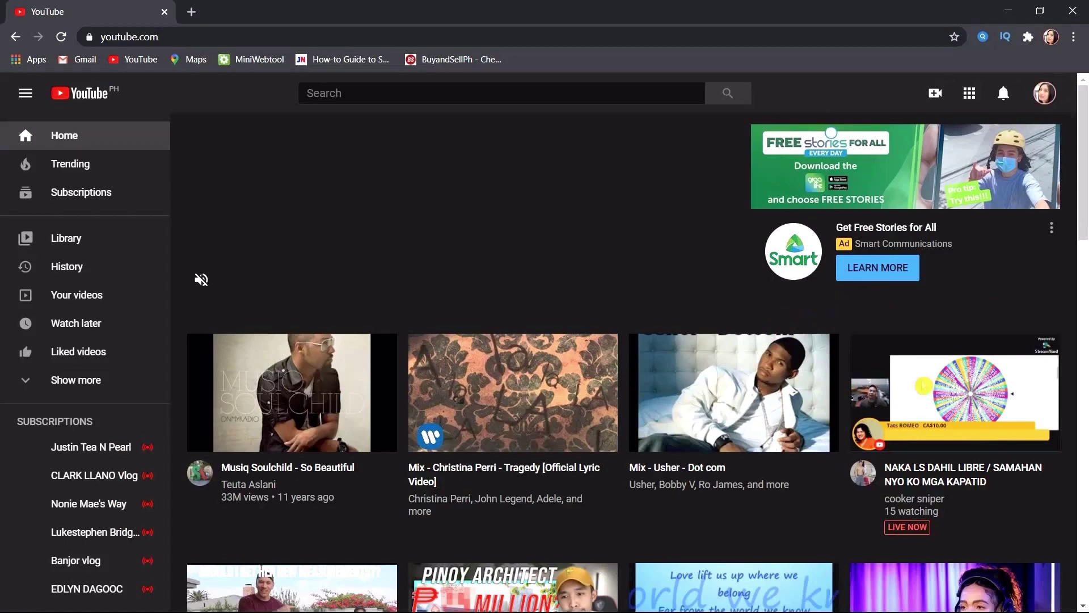
# Step: Go to Your channel via the account avatar, then open Customize channel in YouTube Studio
pyautogui.click(1044, 92)
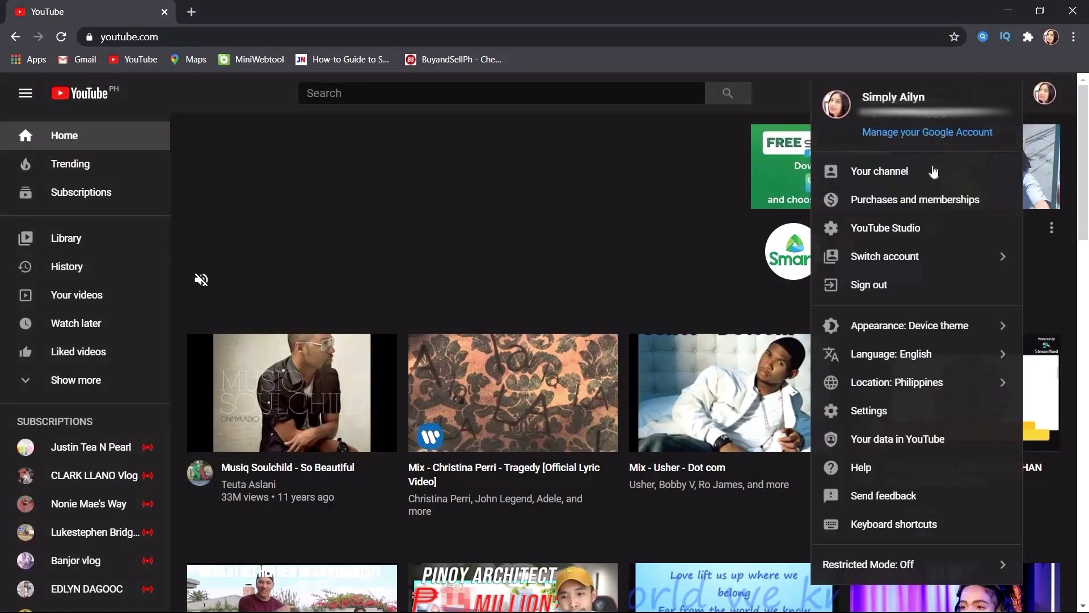
pyautogui.click(909, 174)
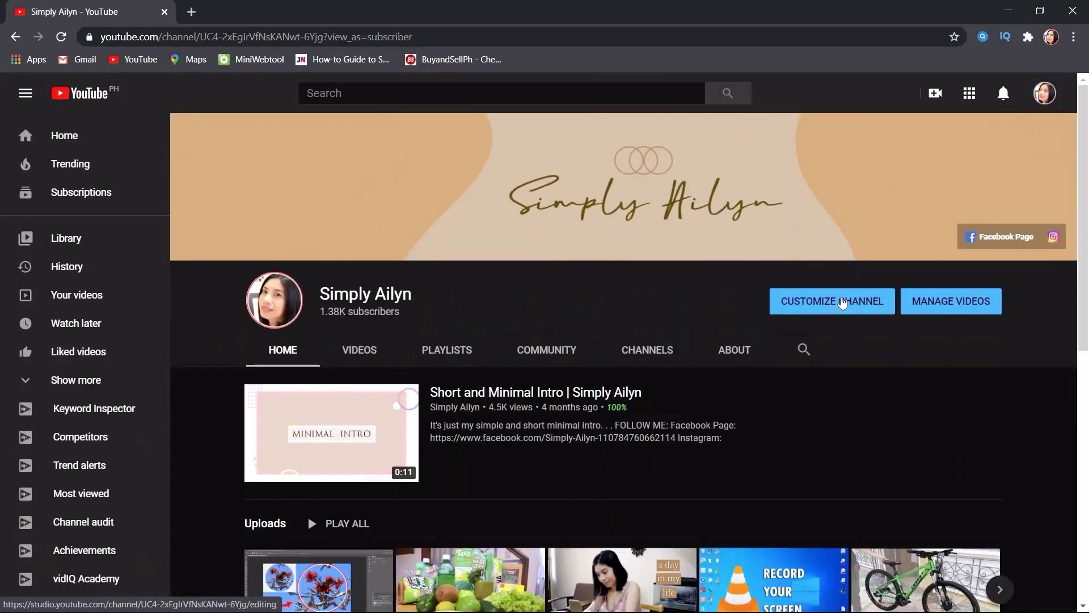
pyautogui.click(843, 303)
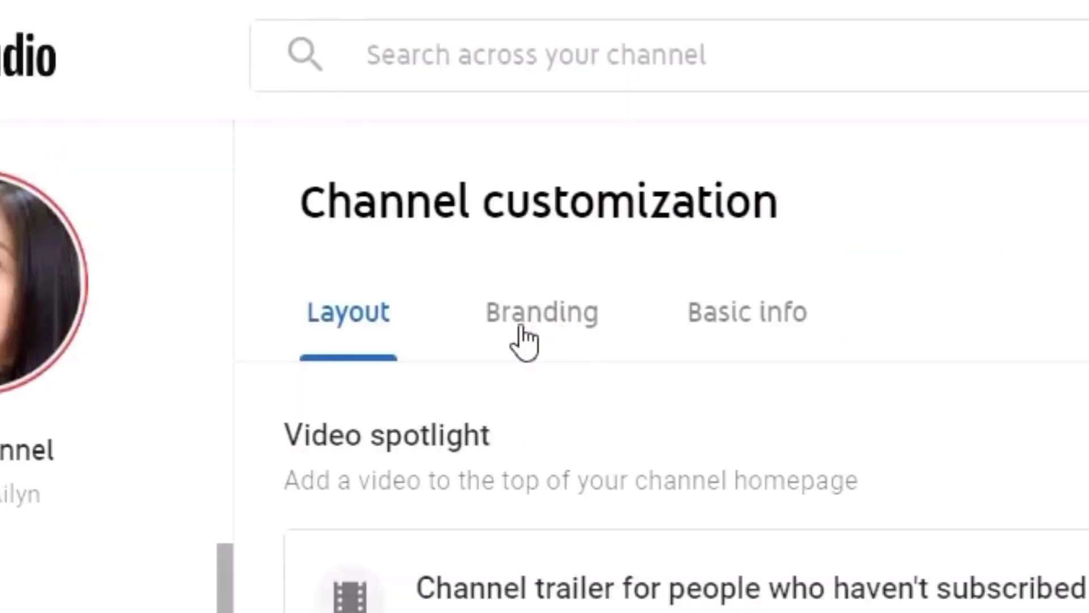
# Step: In the Branding tab, upload 'video watermark.png' from the Desktop as the video watermark and accept the crop
pyautogui.click(525, 340)
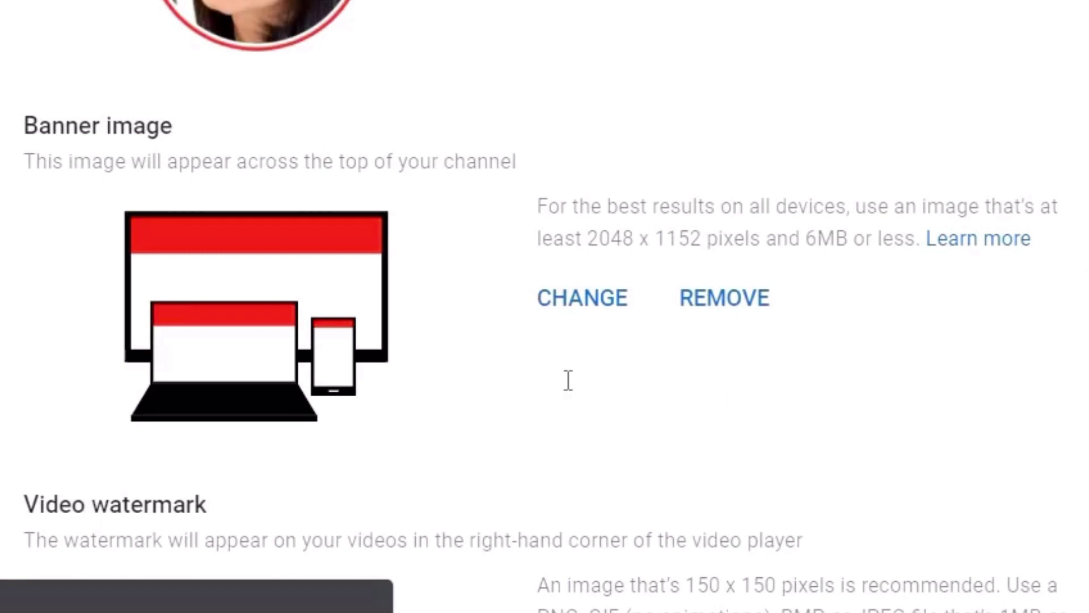
pyautogui.scroll(-3, 567, 382)
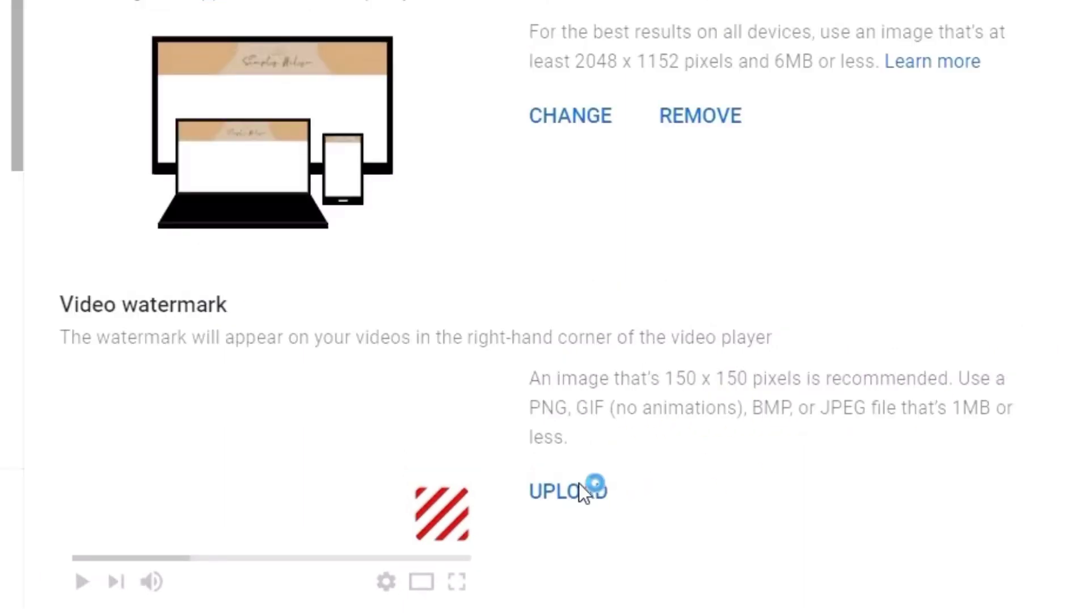
pyautogui.click(582, 488)
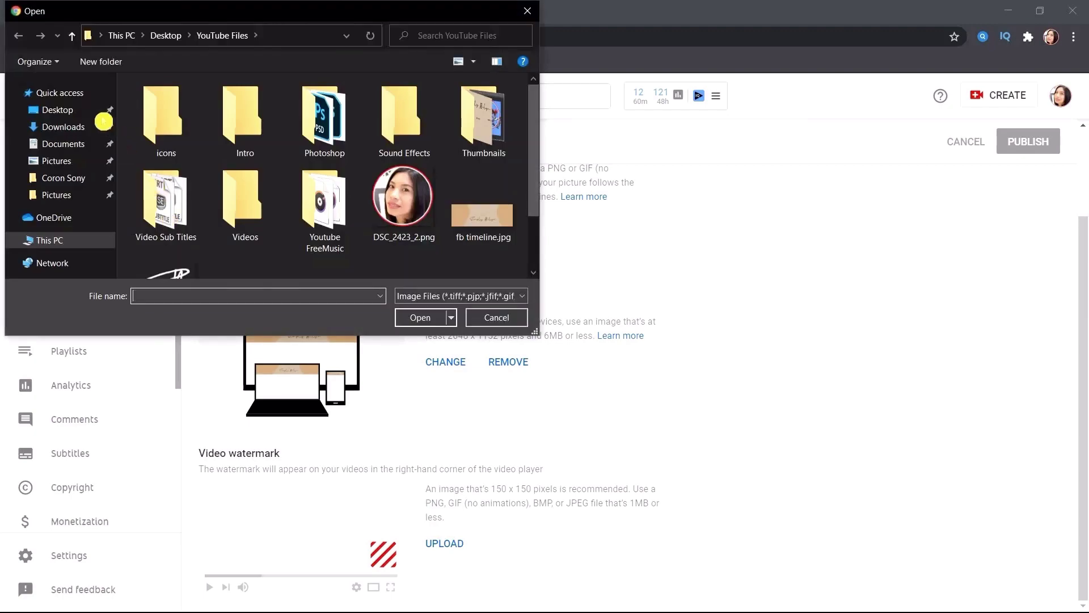
pyautogui.click(35, 110)
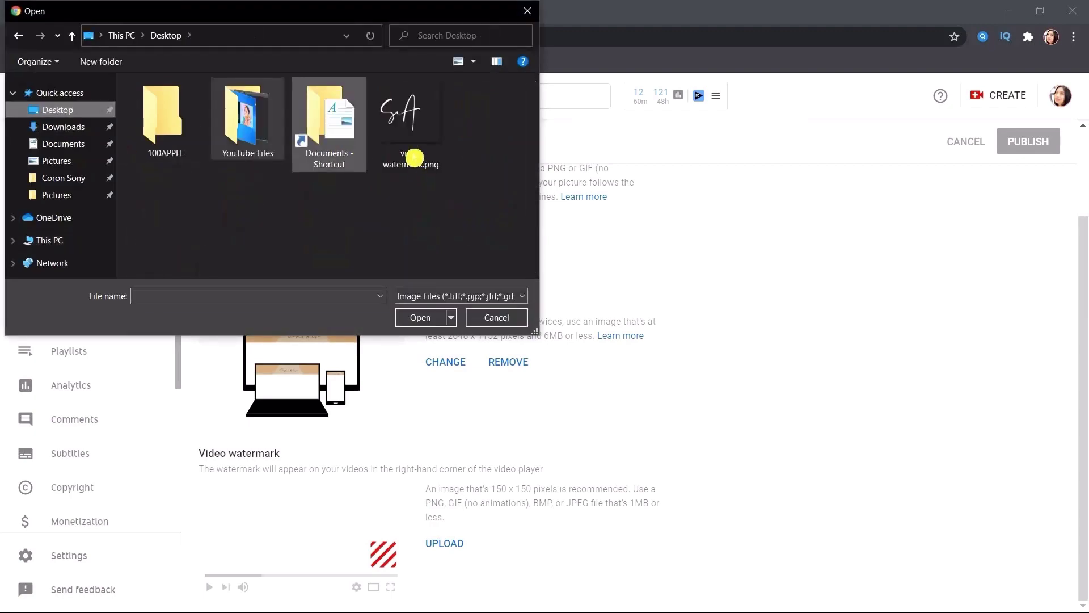
pyautogui.click(413, 157)
pyautogui.click(420, 321)
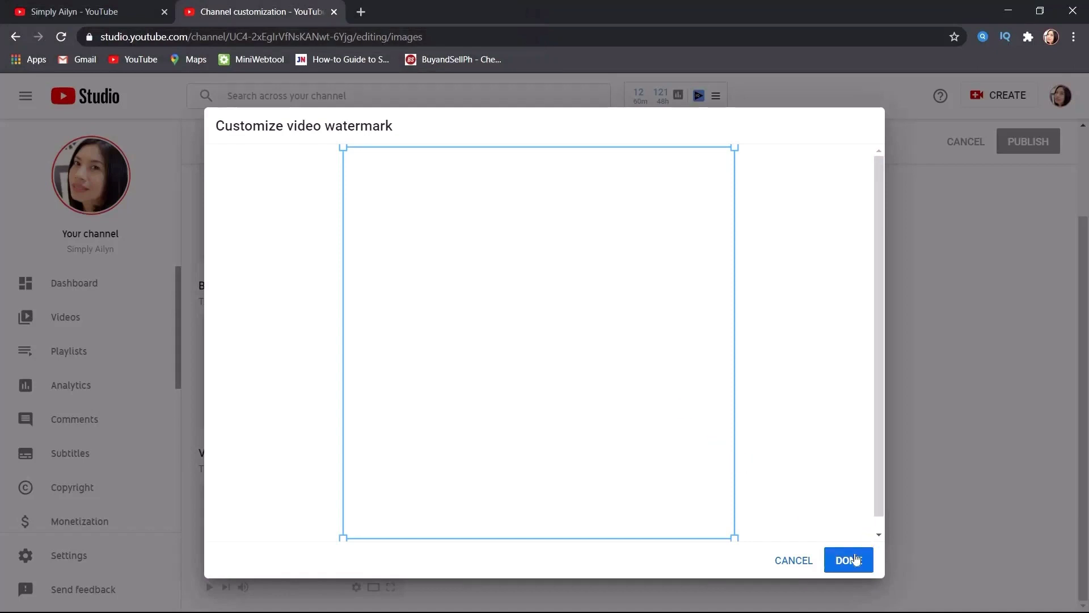
pyautogui.click(853, 564)
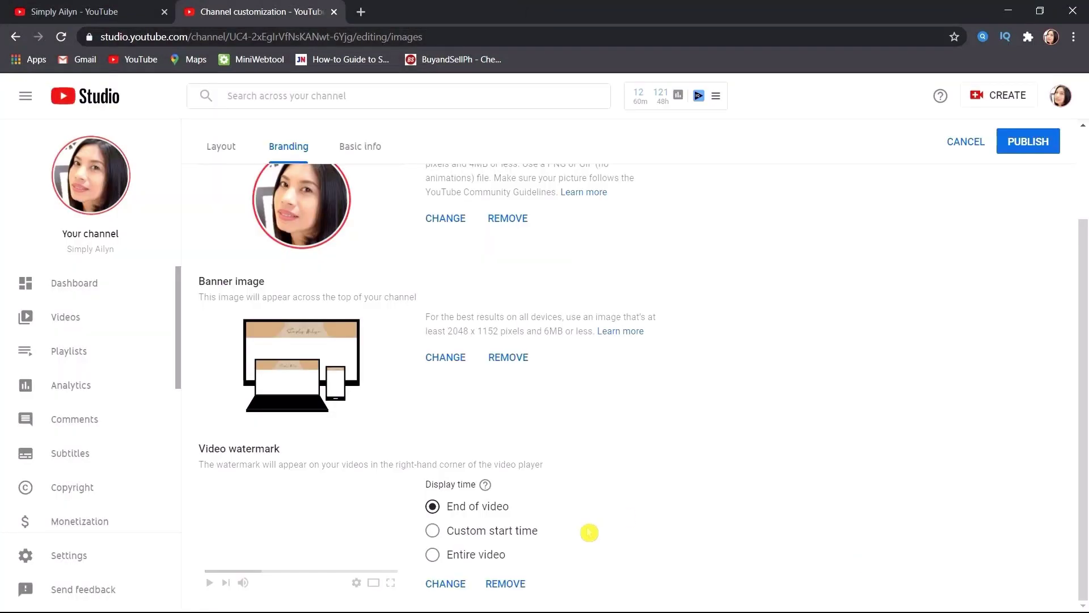
# Step: Set the watermark to a custom start time of 00:05, publish the change, and close the browser
pyautogui.click(433, 532)
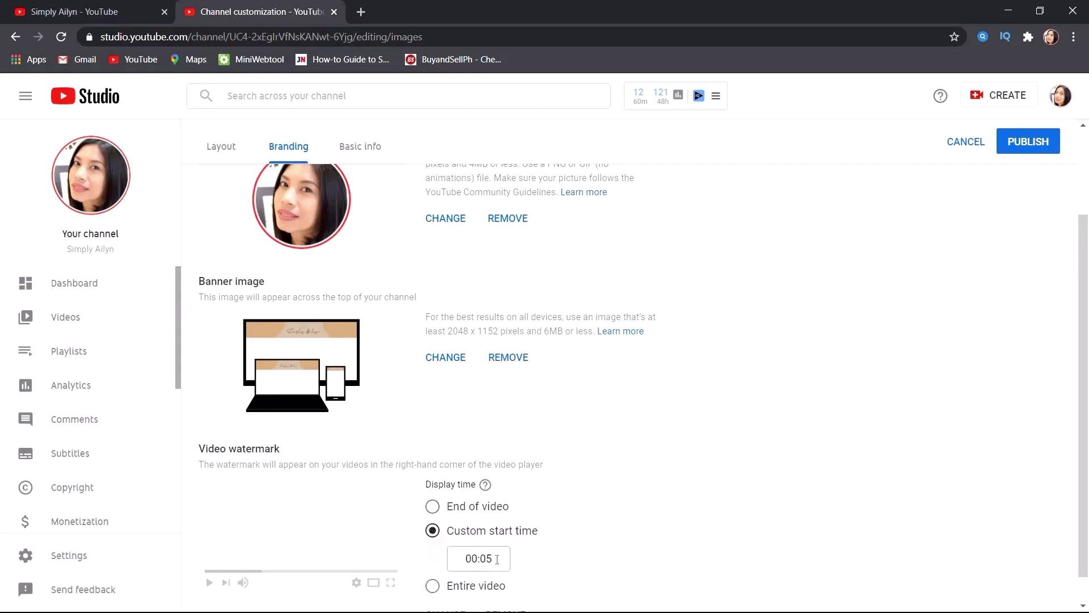
pyautogui.doubleClick(466, 560)
pyautogui.click(509, 563)
pyautogui.scroll(-1, 730, 555)
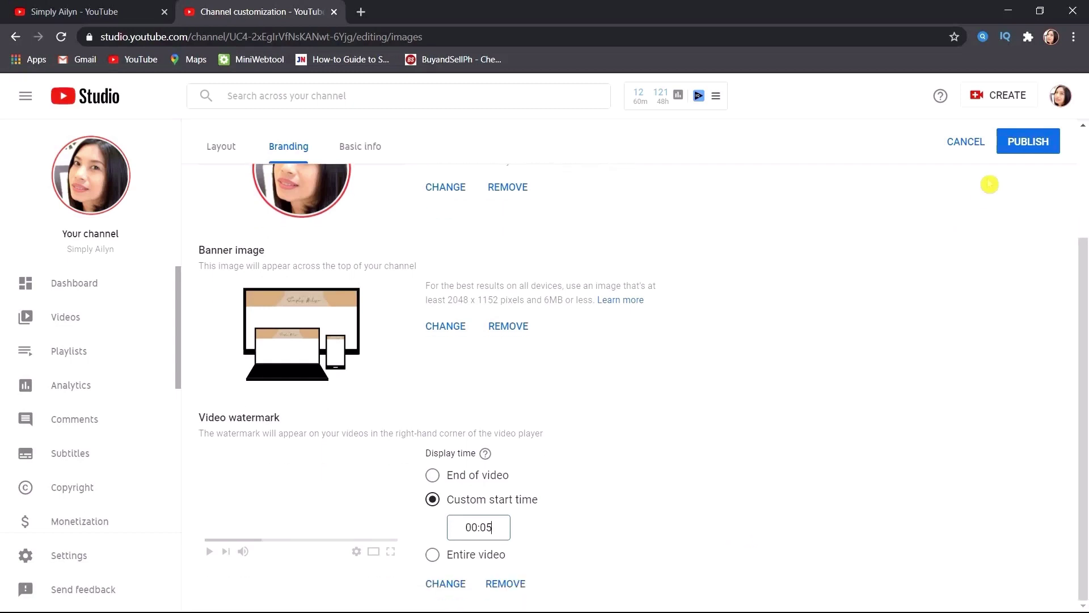
pyautogui.click(1032, 149)
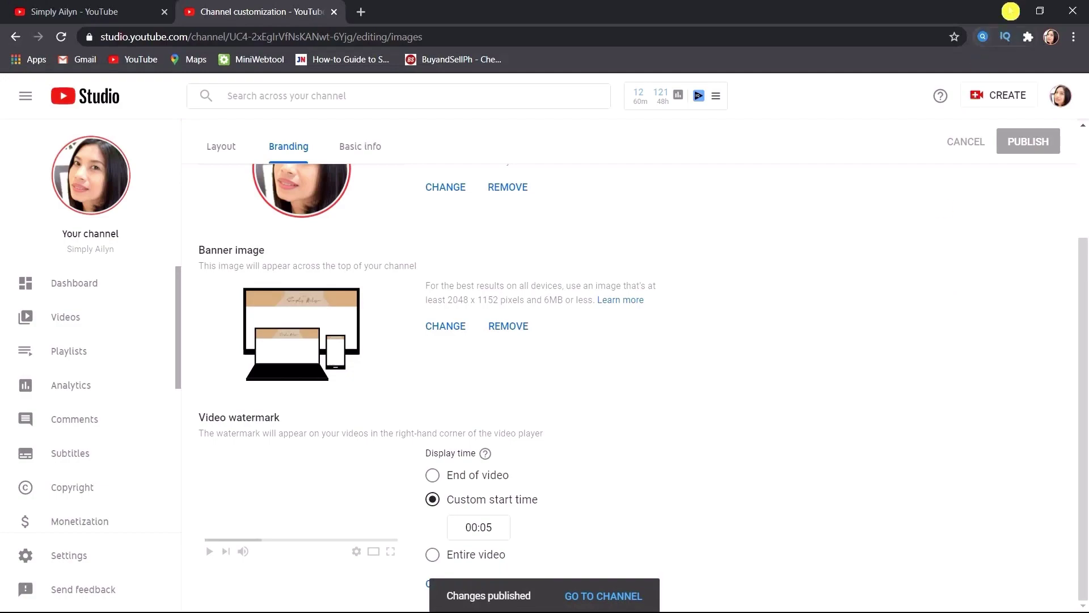
pyautogui.press('super+d')
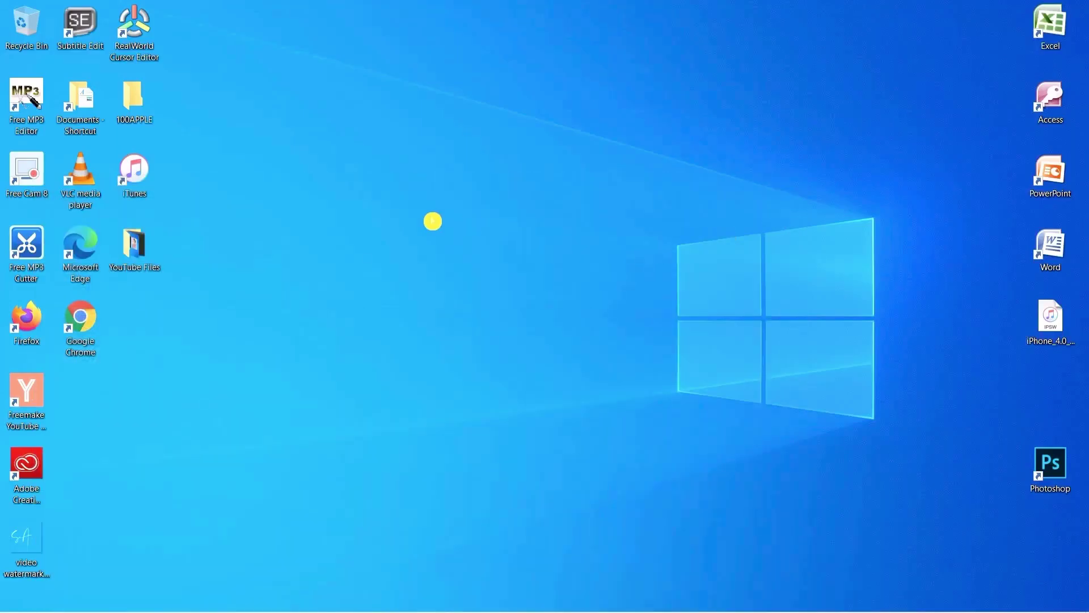